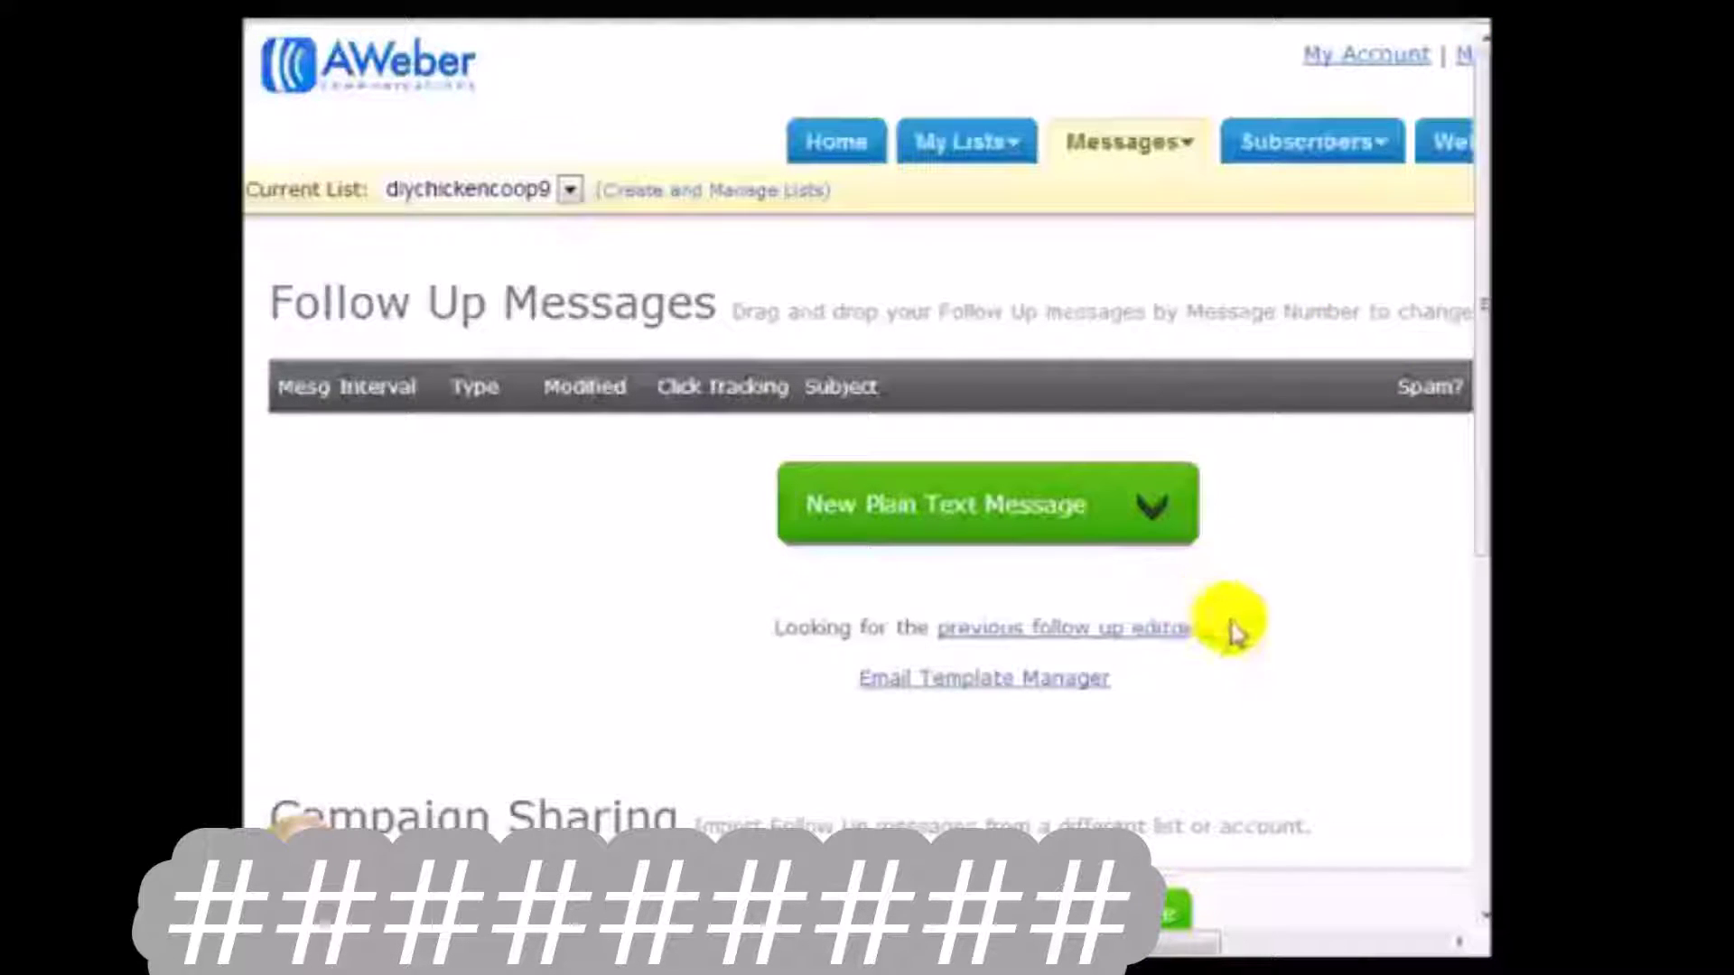
Step: Create a new plain text follow-up message and enter the subject "Free Chicken Coop Plan"
scroll(1238, 592, down, 2)
scroll(1238, 592, up, 2)
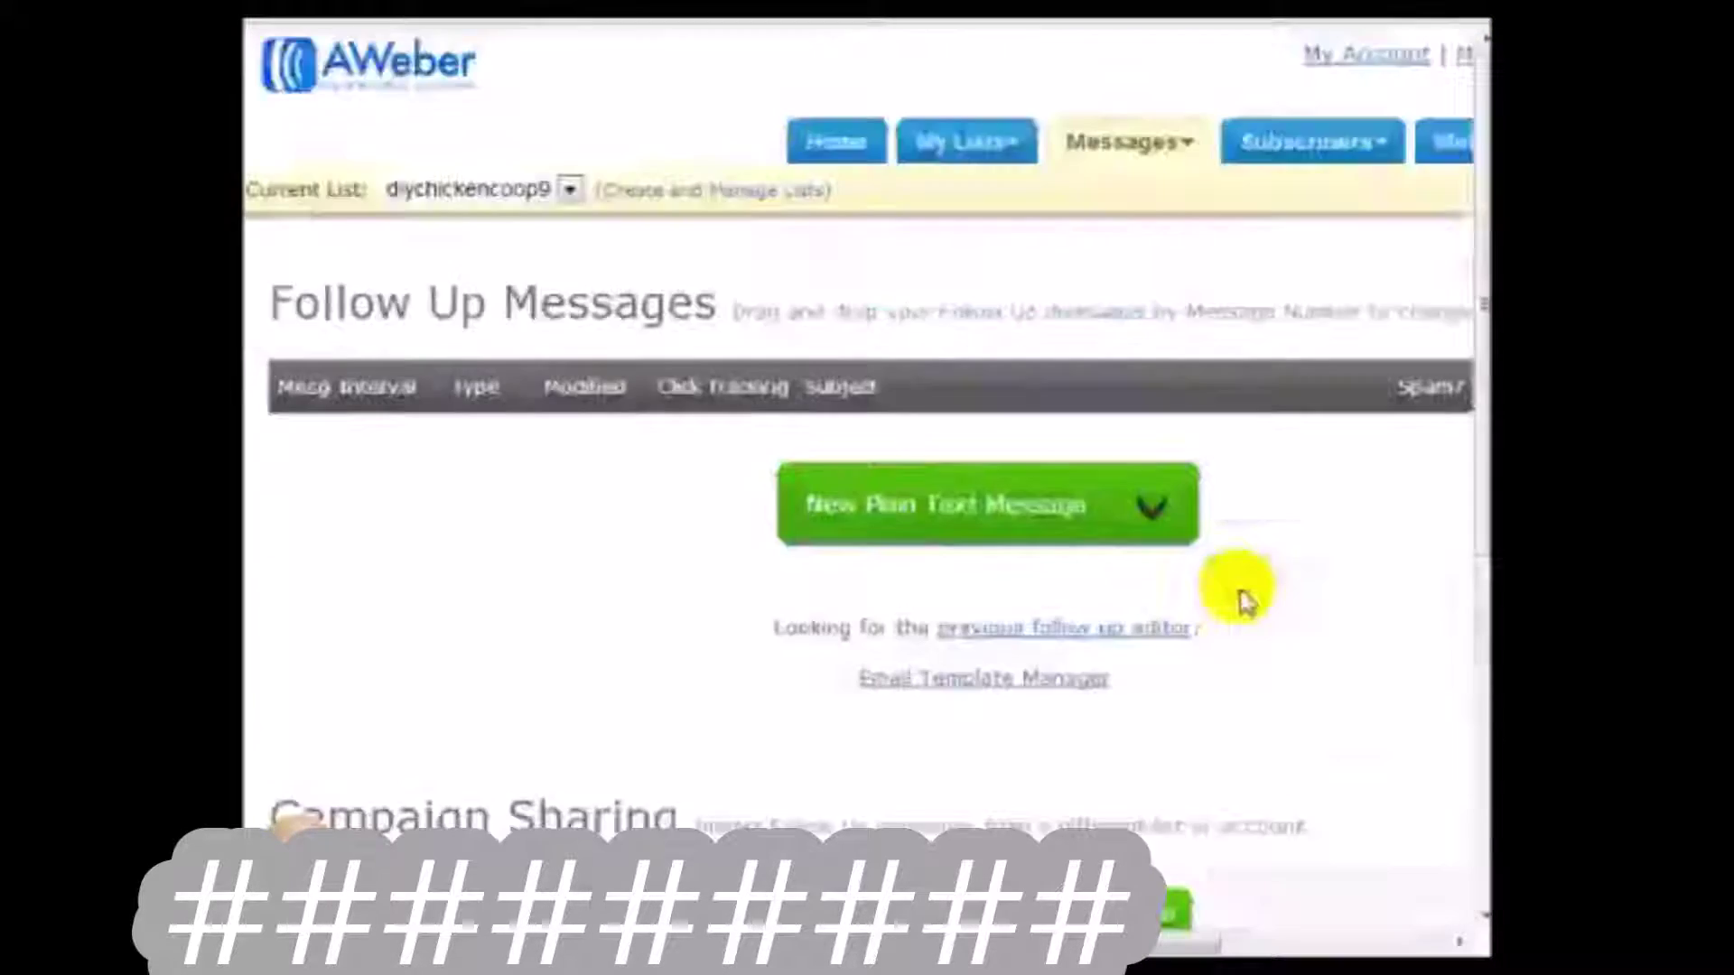
click(1154, 531)
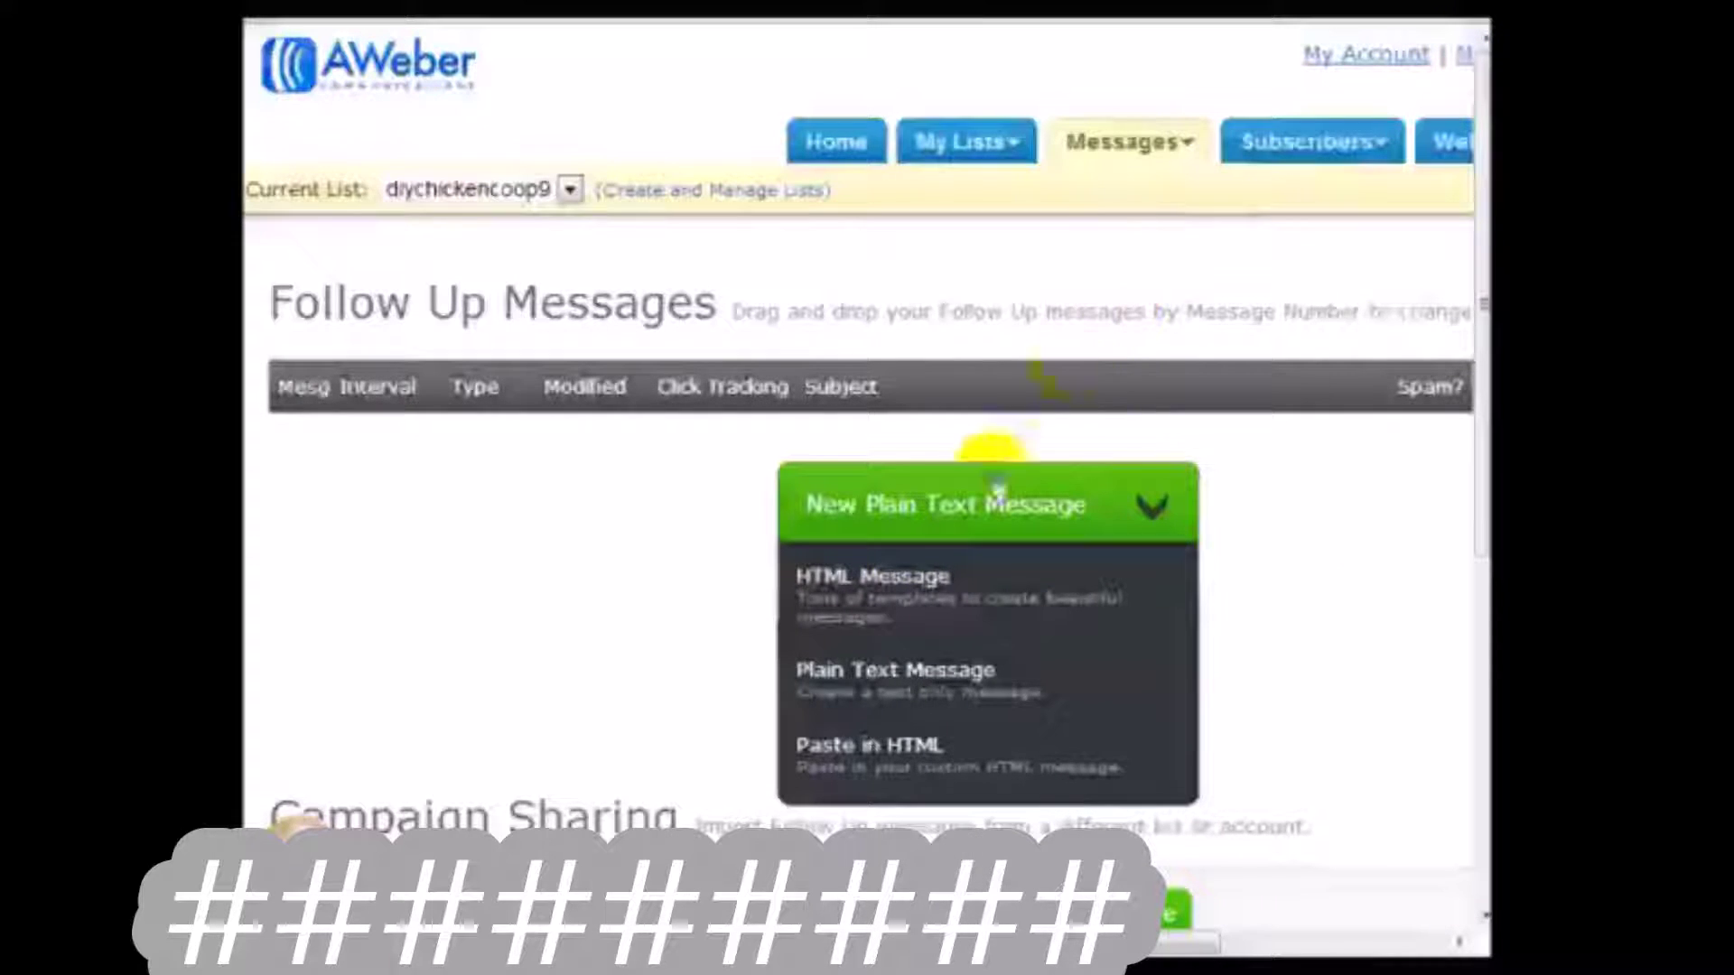
click(912, 692)
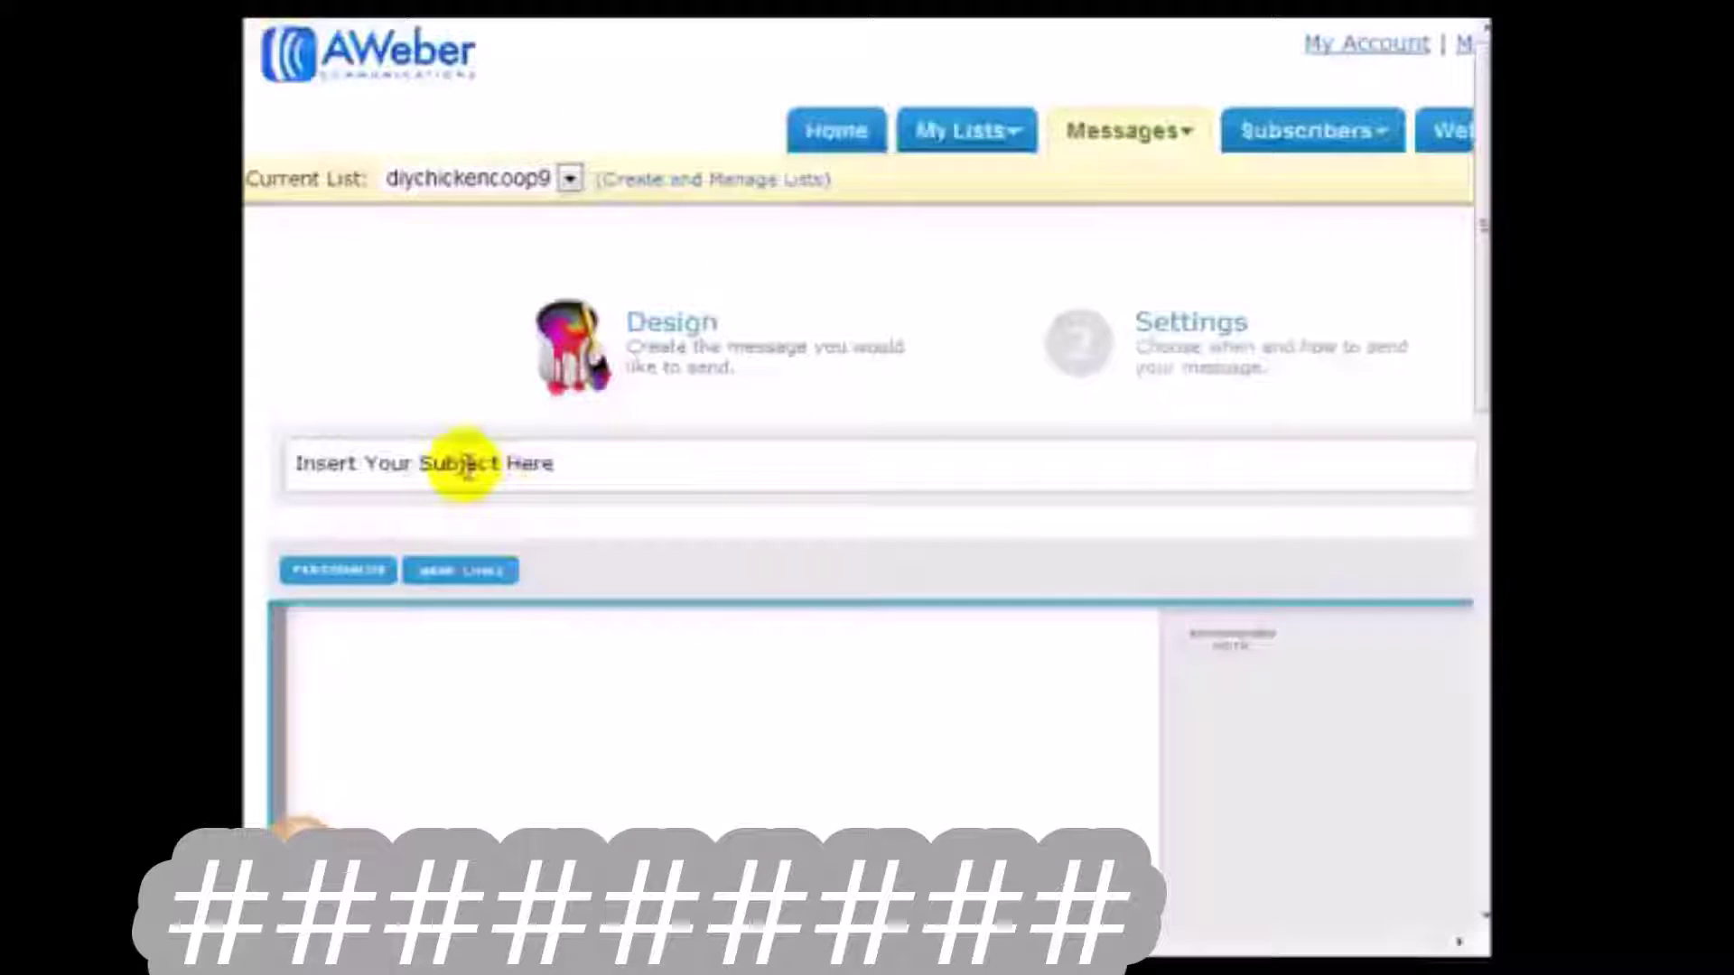
click(465, 465)
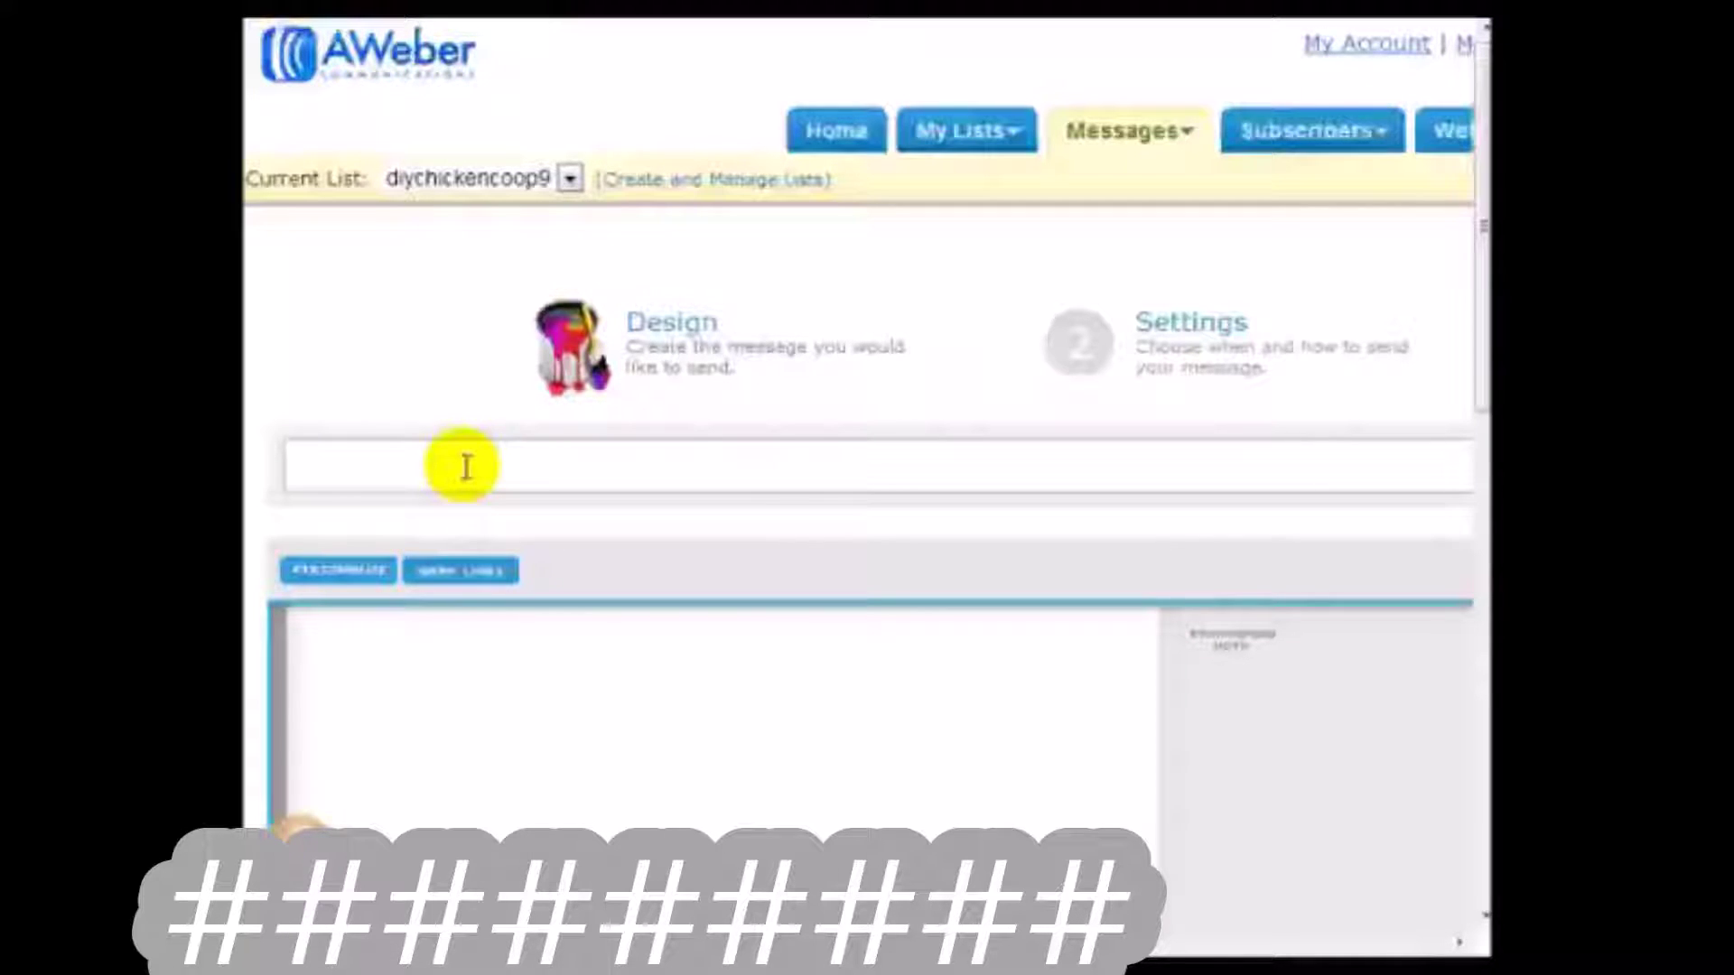
text(F)
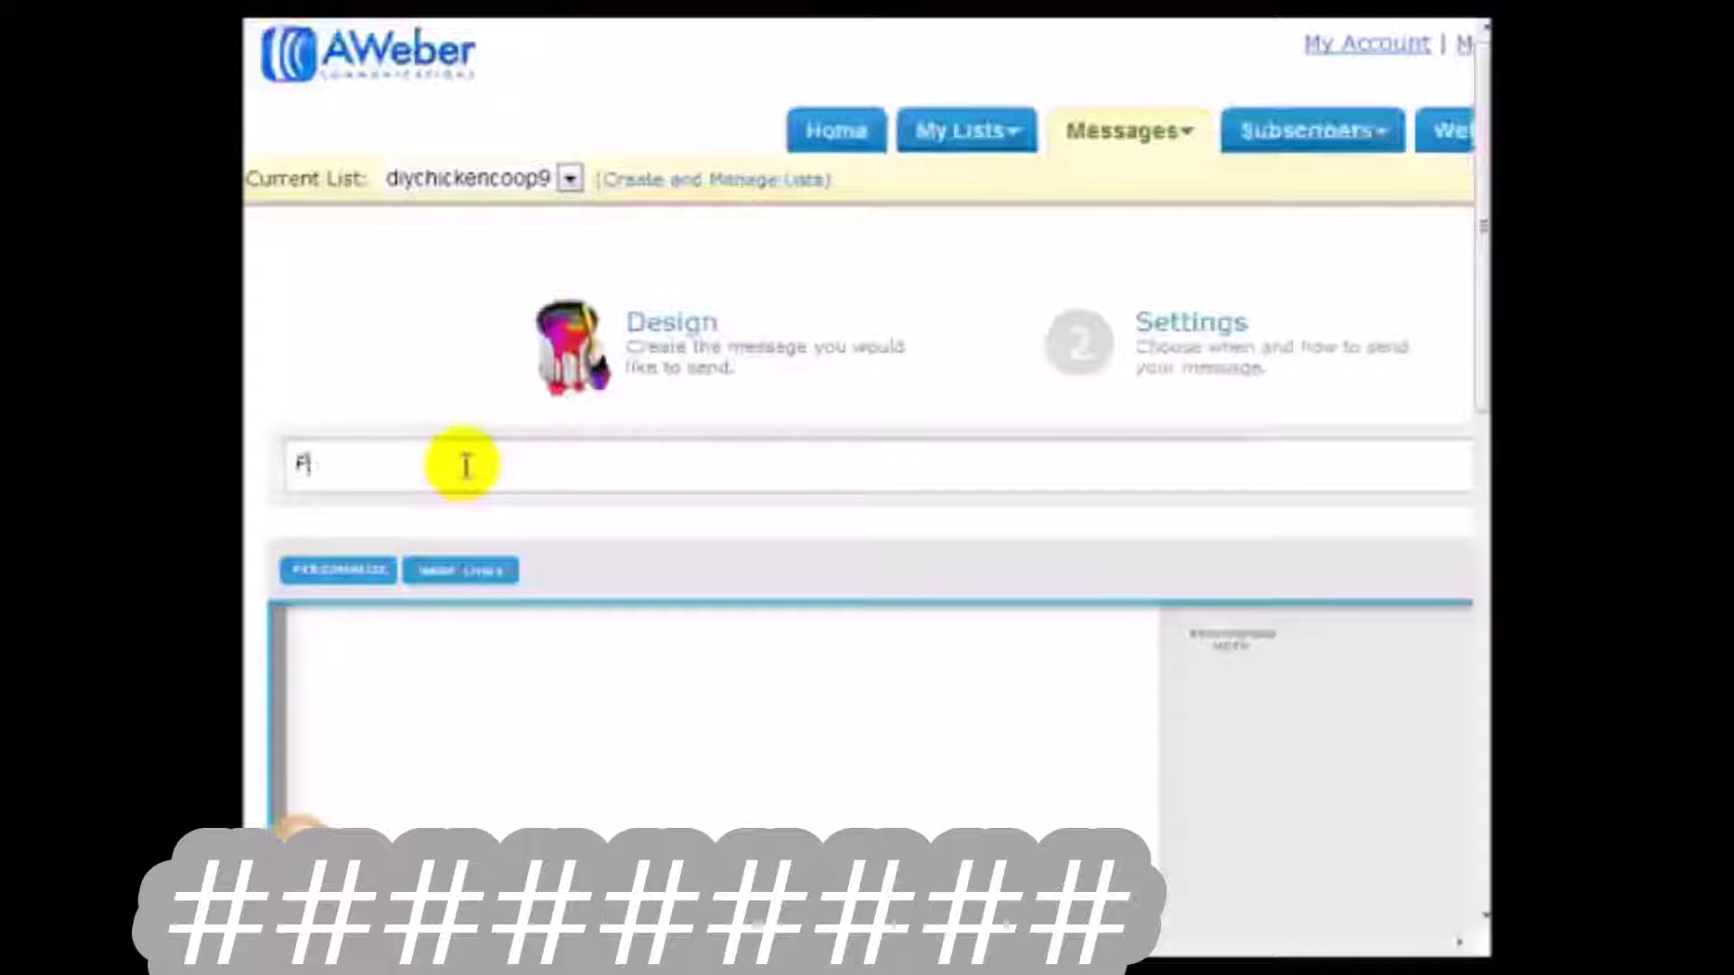
text(ree Chicken Coop Plan)
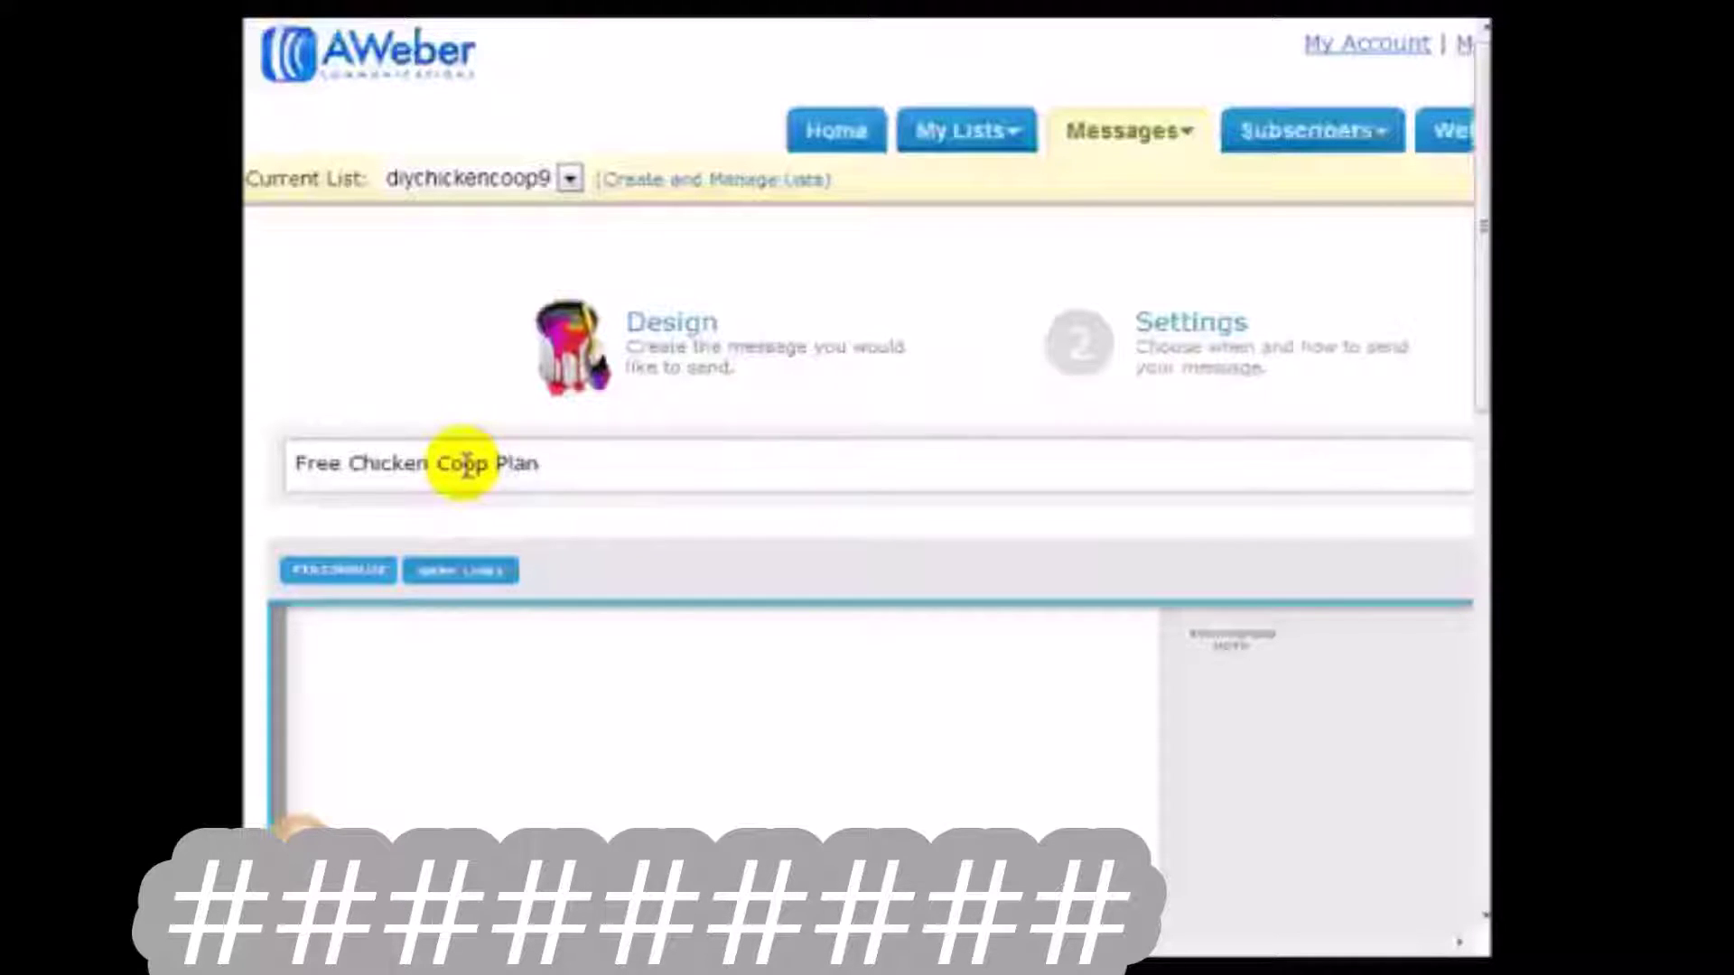
Step: Reword the message subject to "Download Your Chicken Coop Plan Here..."
key(shift+Right)
key(shift+Right)
key(shift+Right)
key(shift+Right)
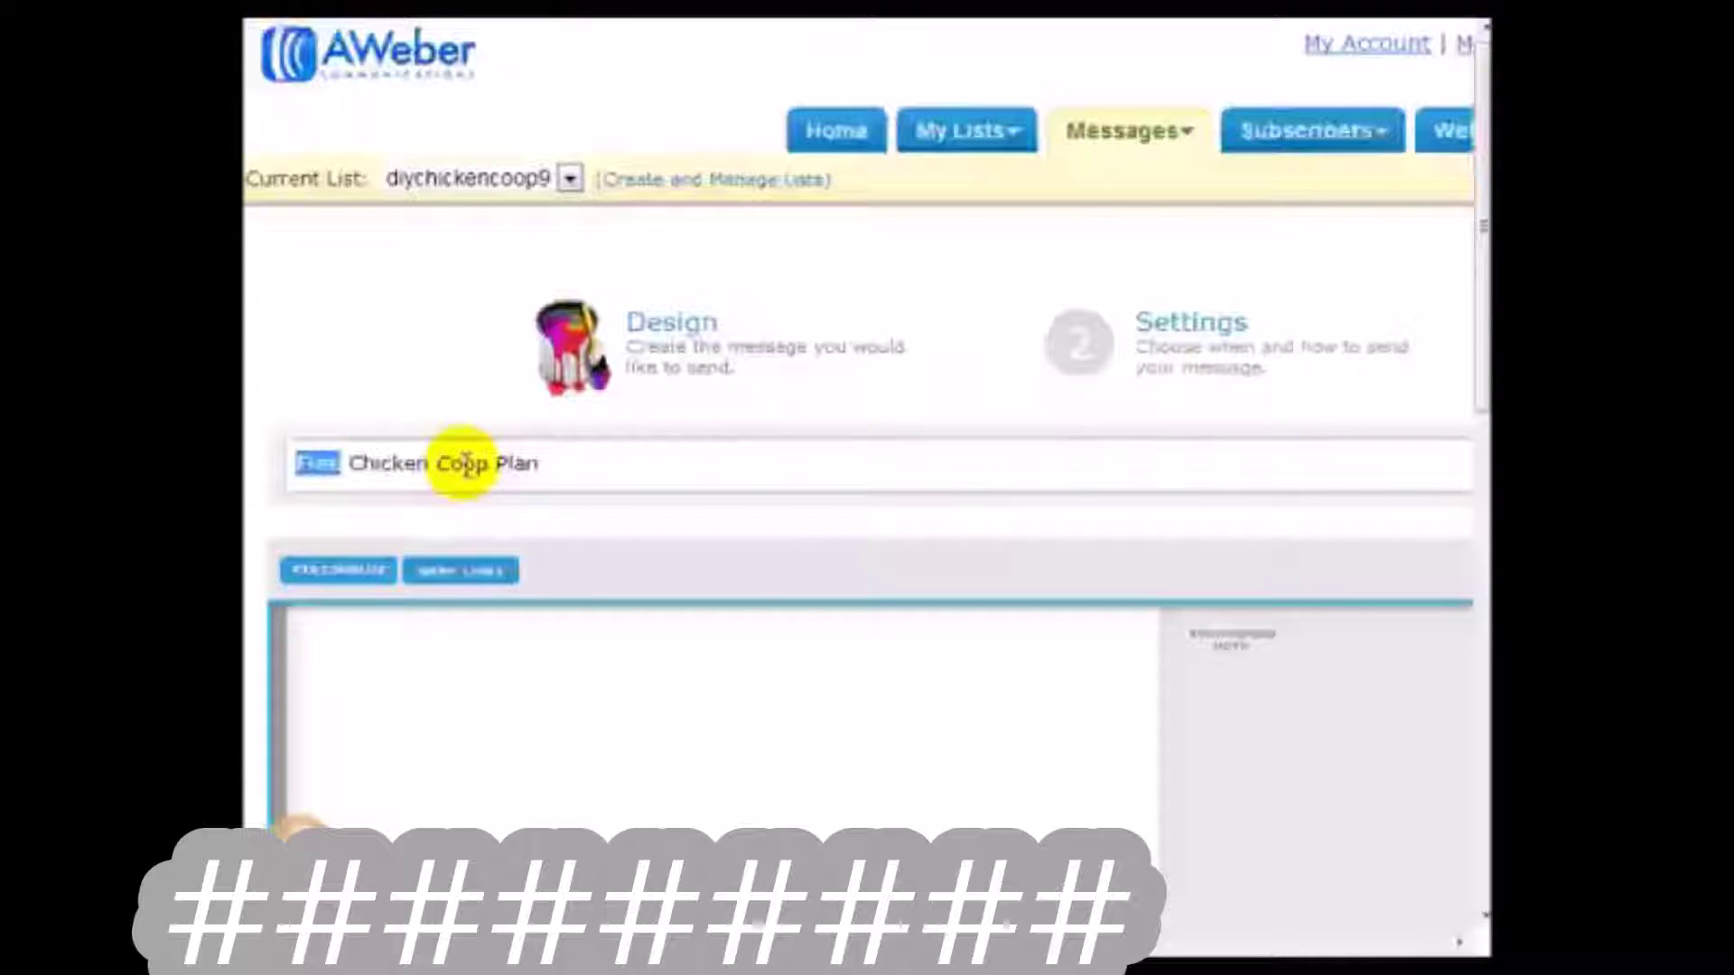
text(Download Your)
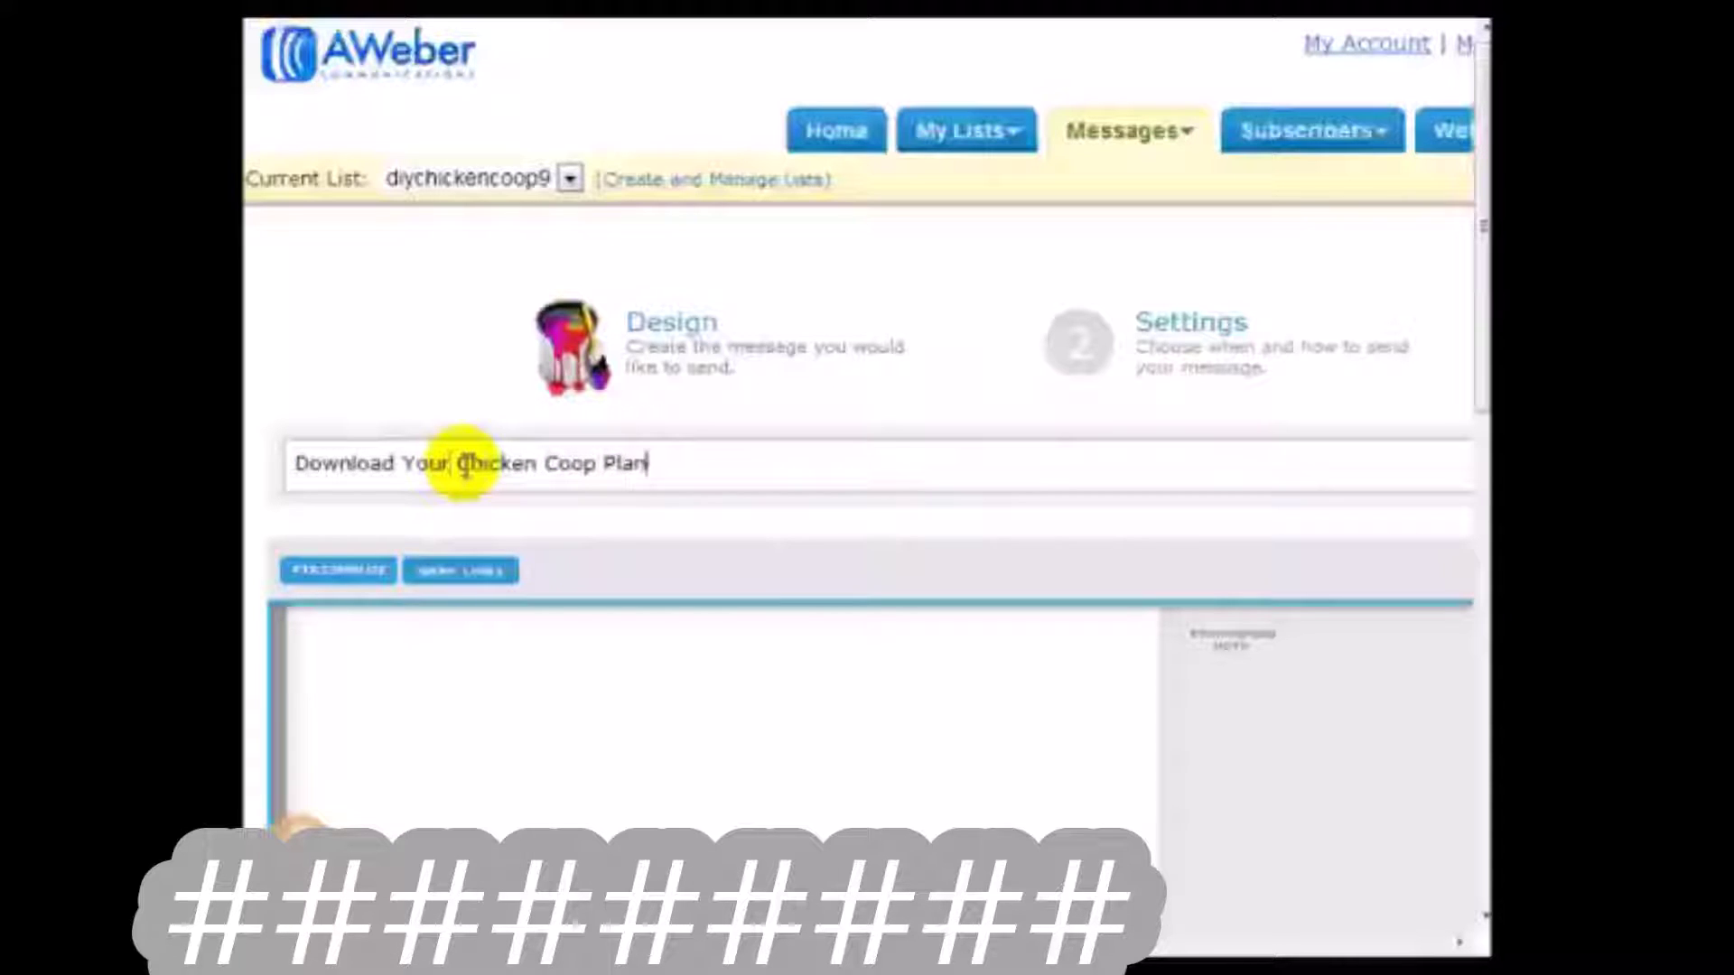
text( Here...)
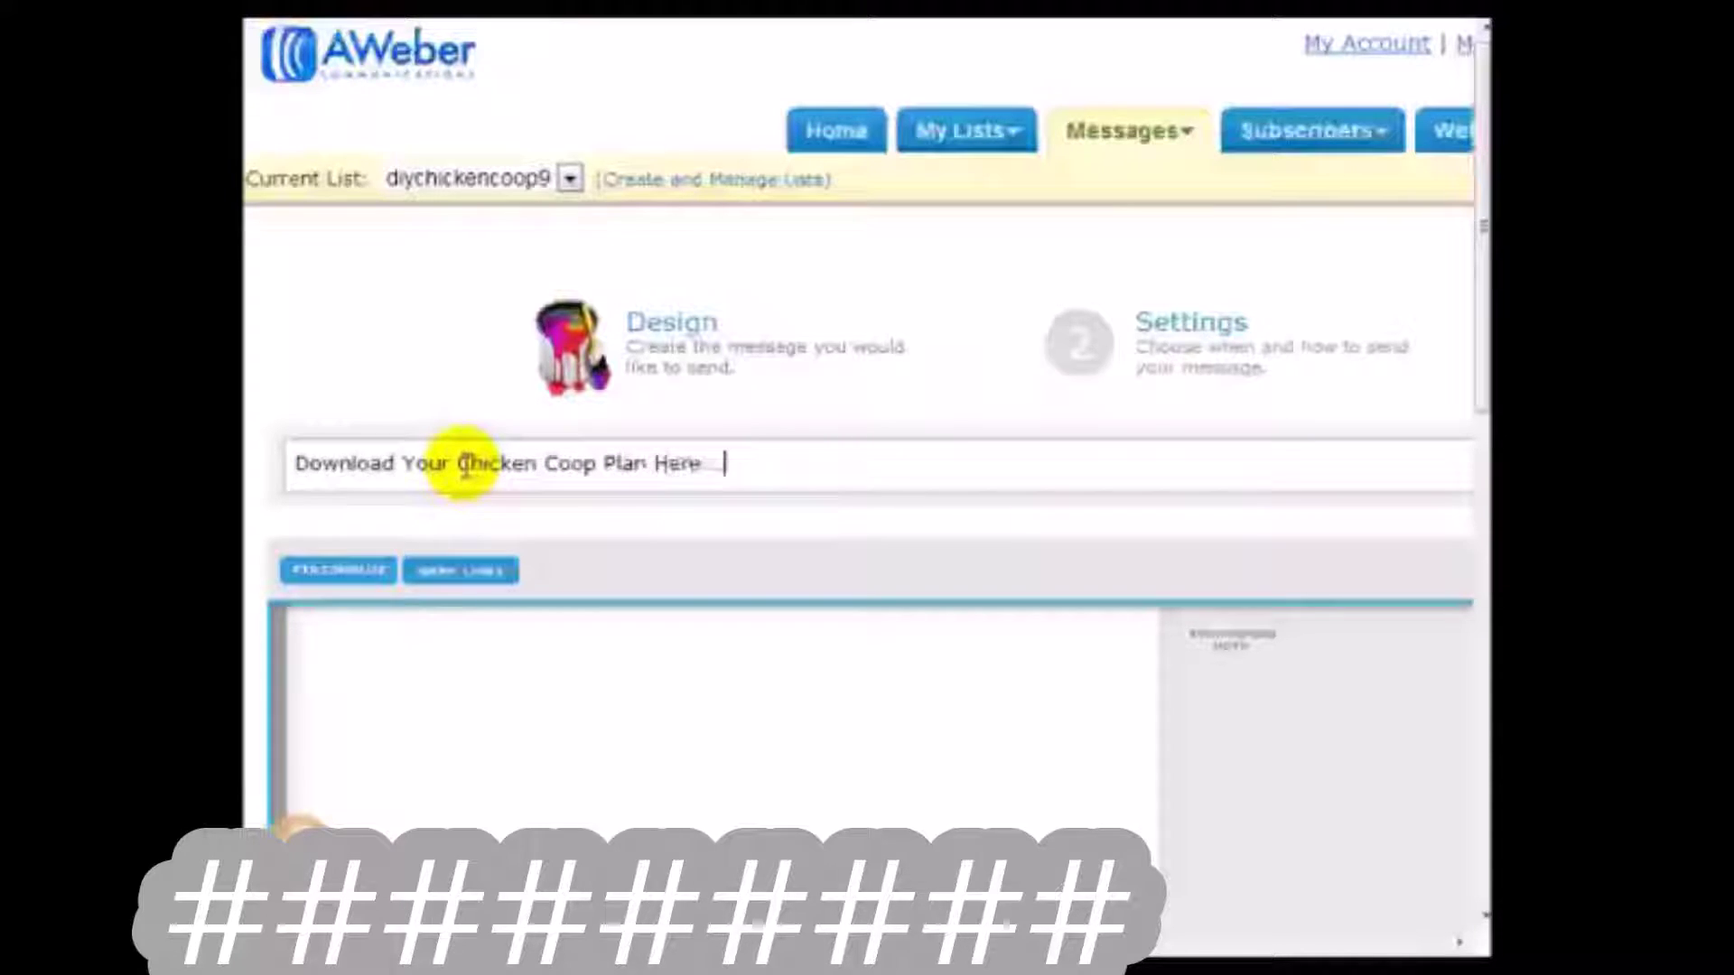
Step: Copy the subject text into the message body and add a "<link>" placeholder below it
key(ctrl+a)
key(ctrl+c)
scroll(526, 580, down, 3)
click(530, 581)
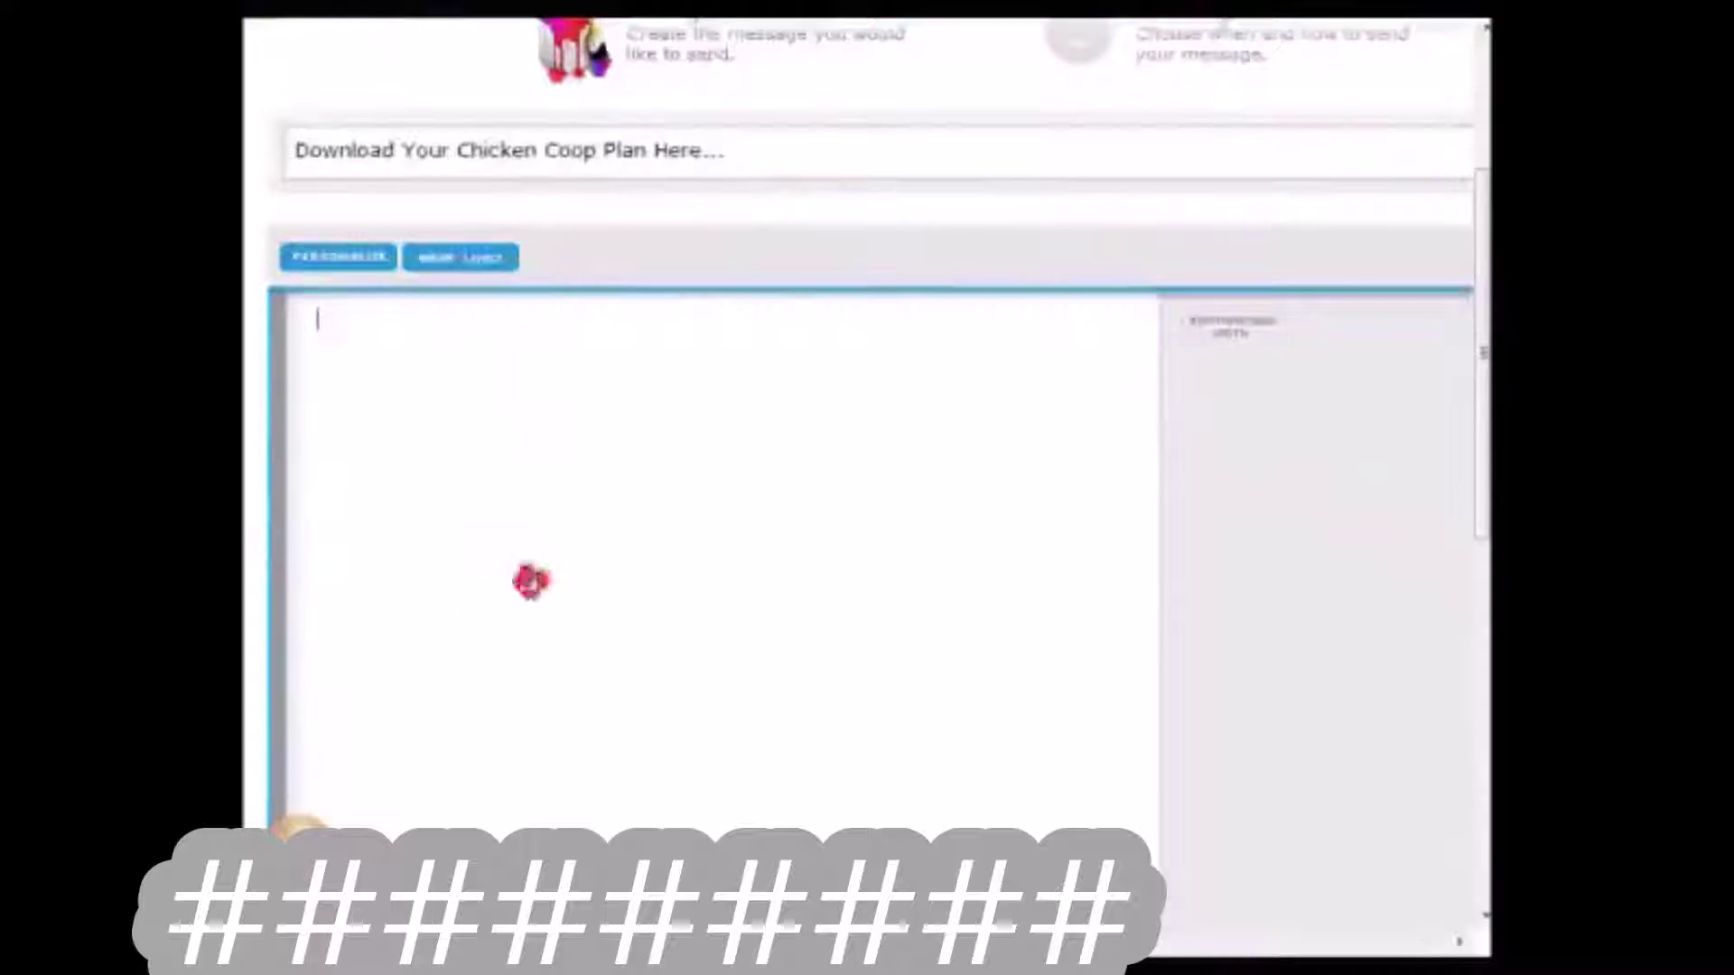
key(ctrl+v)
key(Return)
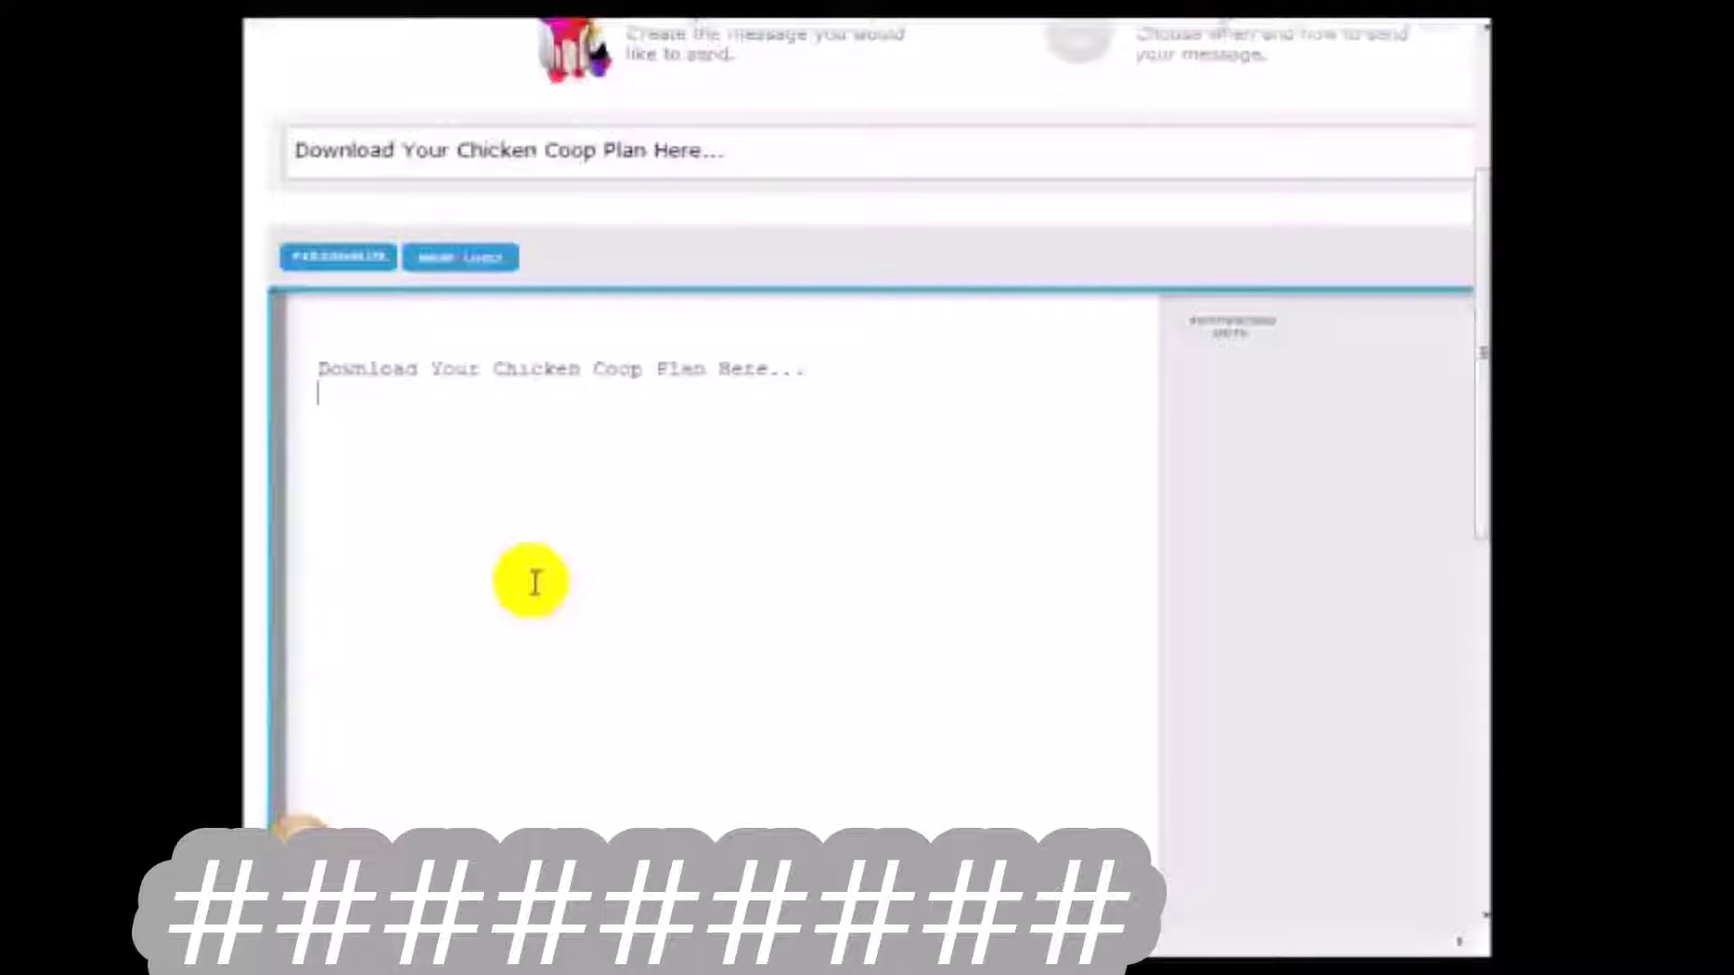
text(<>)
key(Left)
text(link)
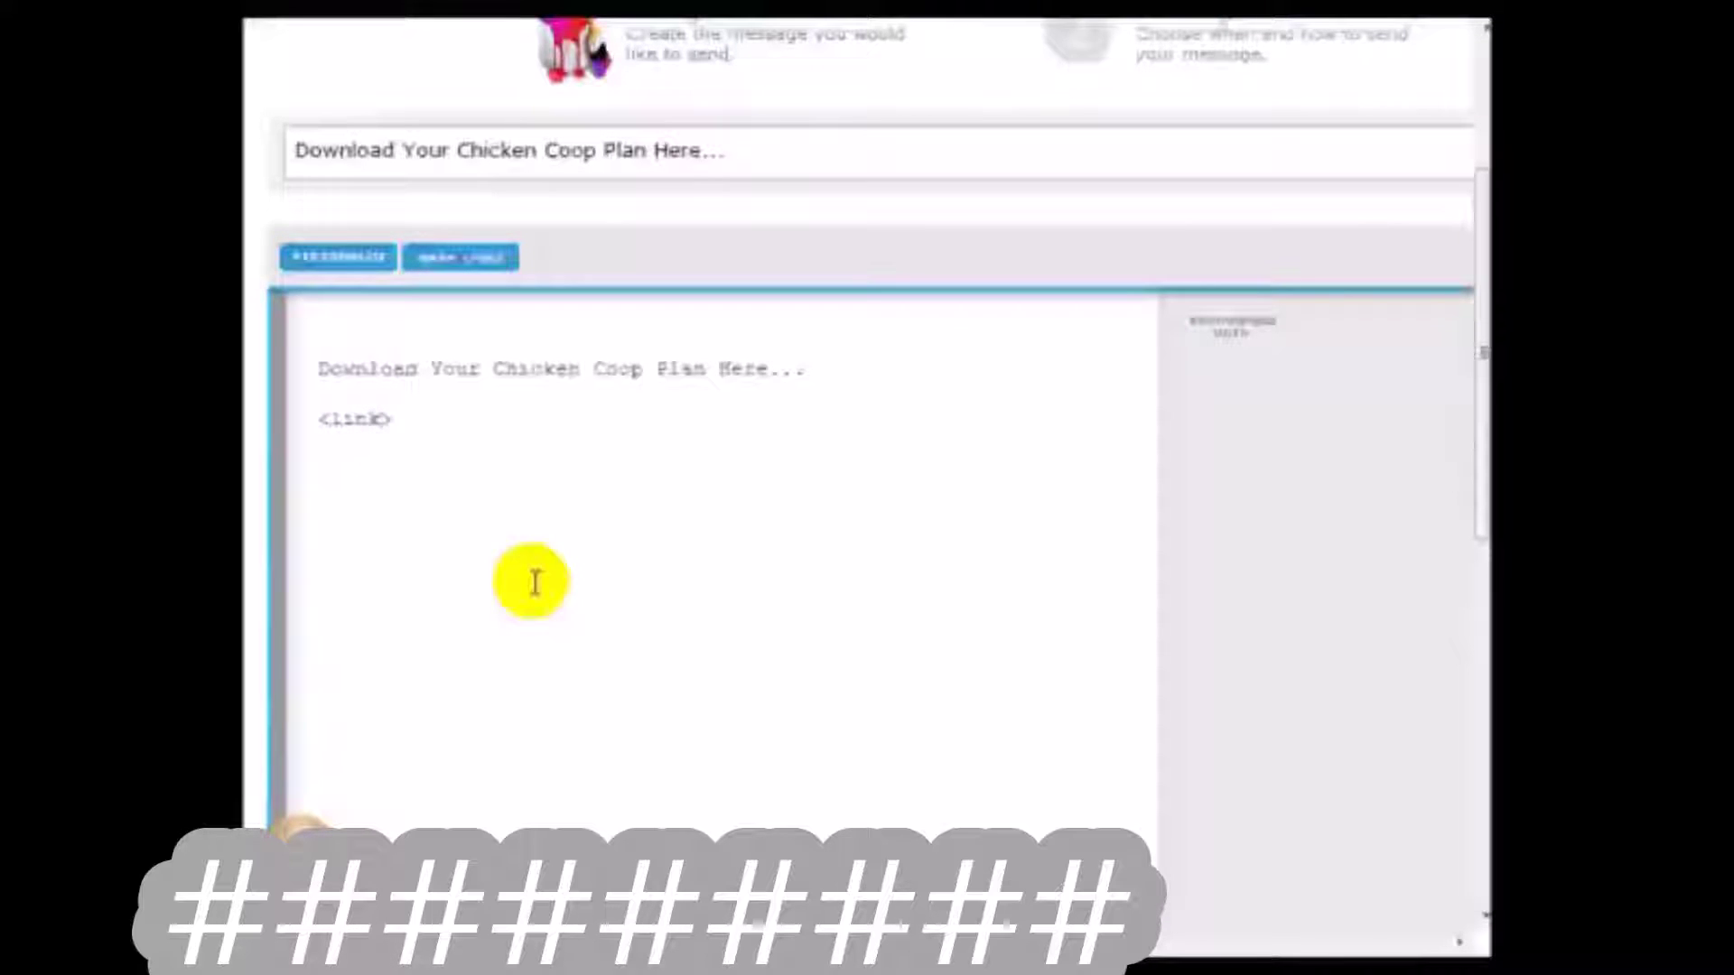
Step: Proceed to the message's settings and save the follow-up message
key(ctrl+minus)
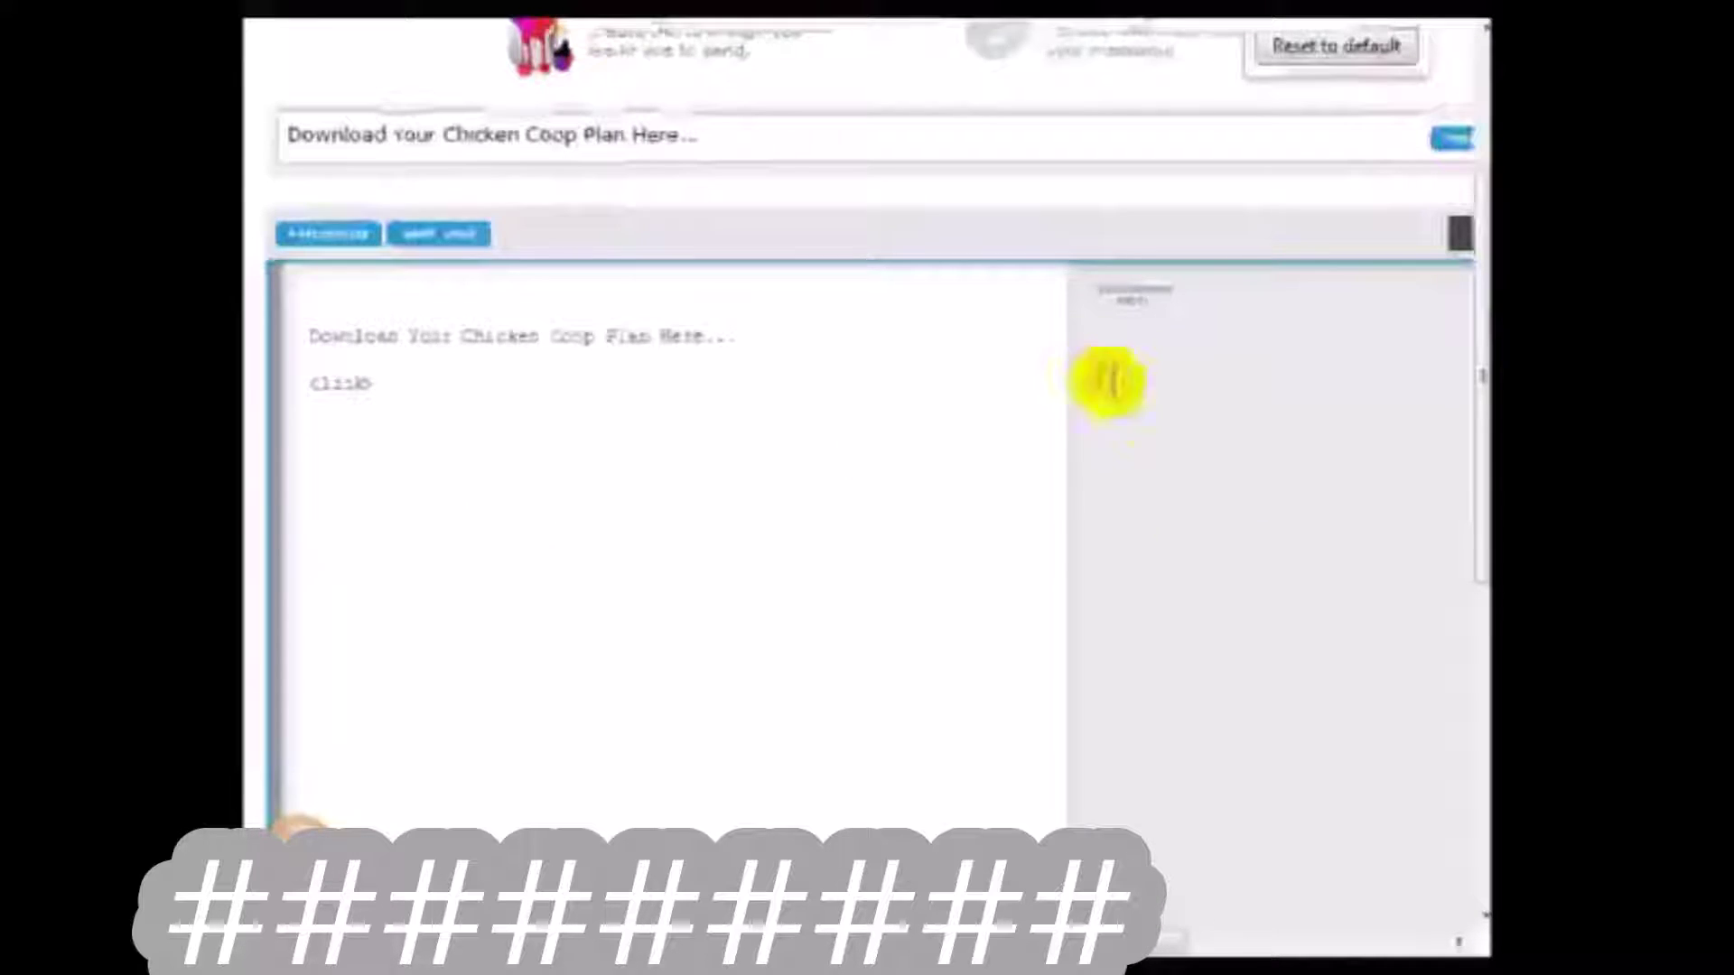
scroll(1207, 476, up, 3)
scroll(1207, 474, down, 10)
scroll(1208, 476, up, 4)
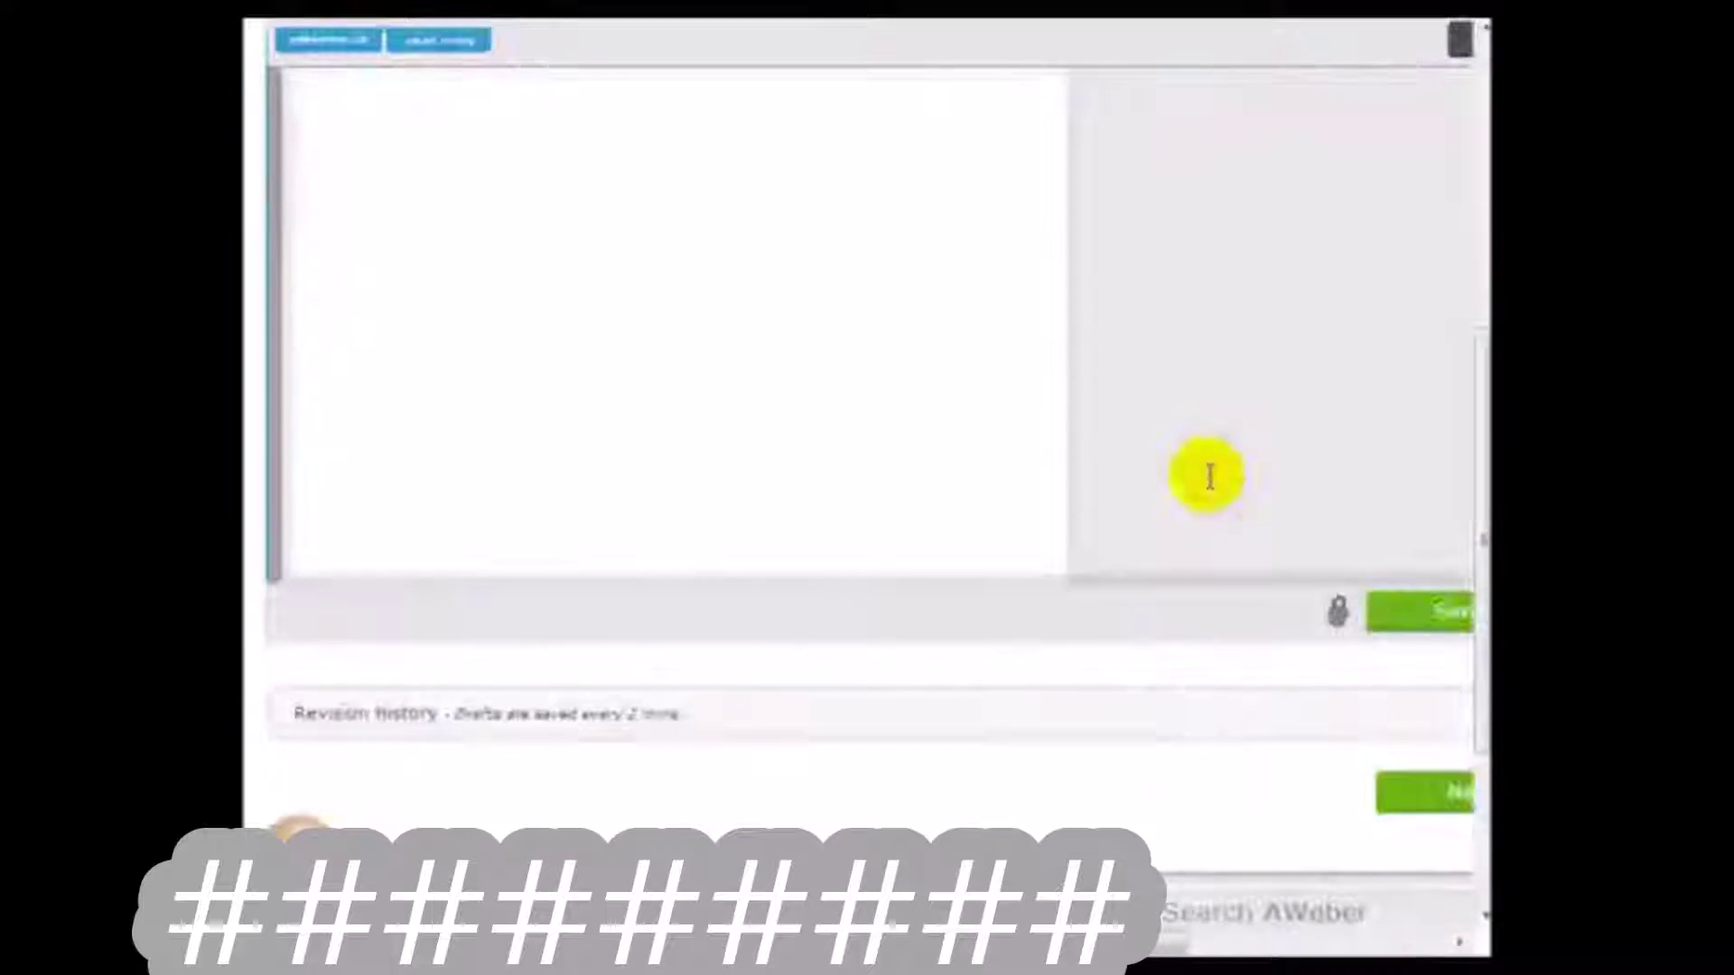
scroll(1162, 515, up, 3)
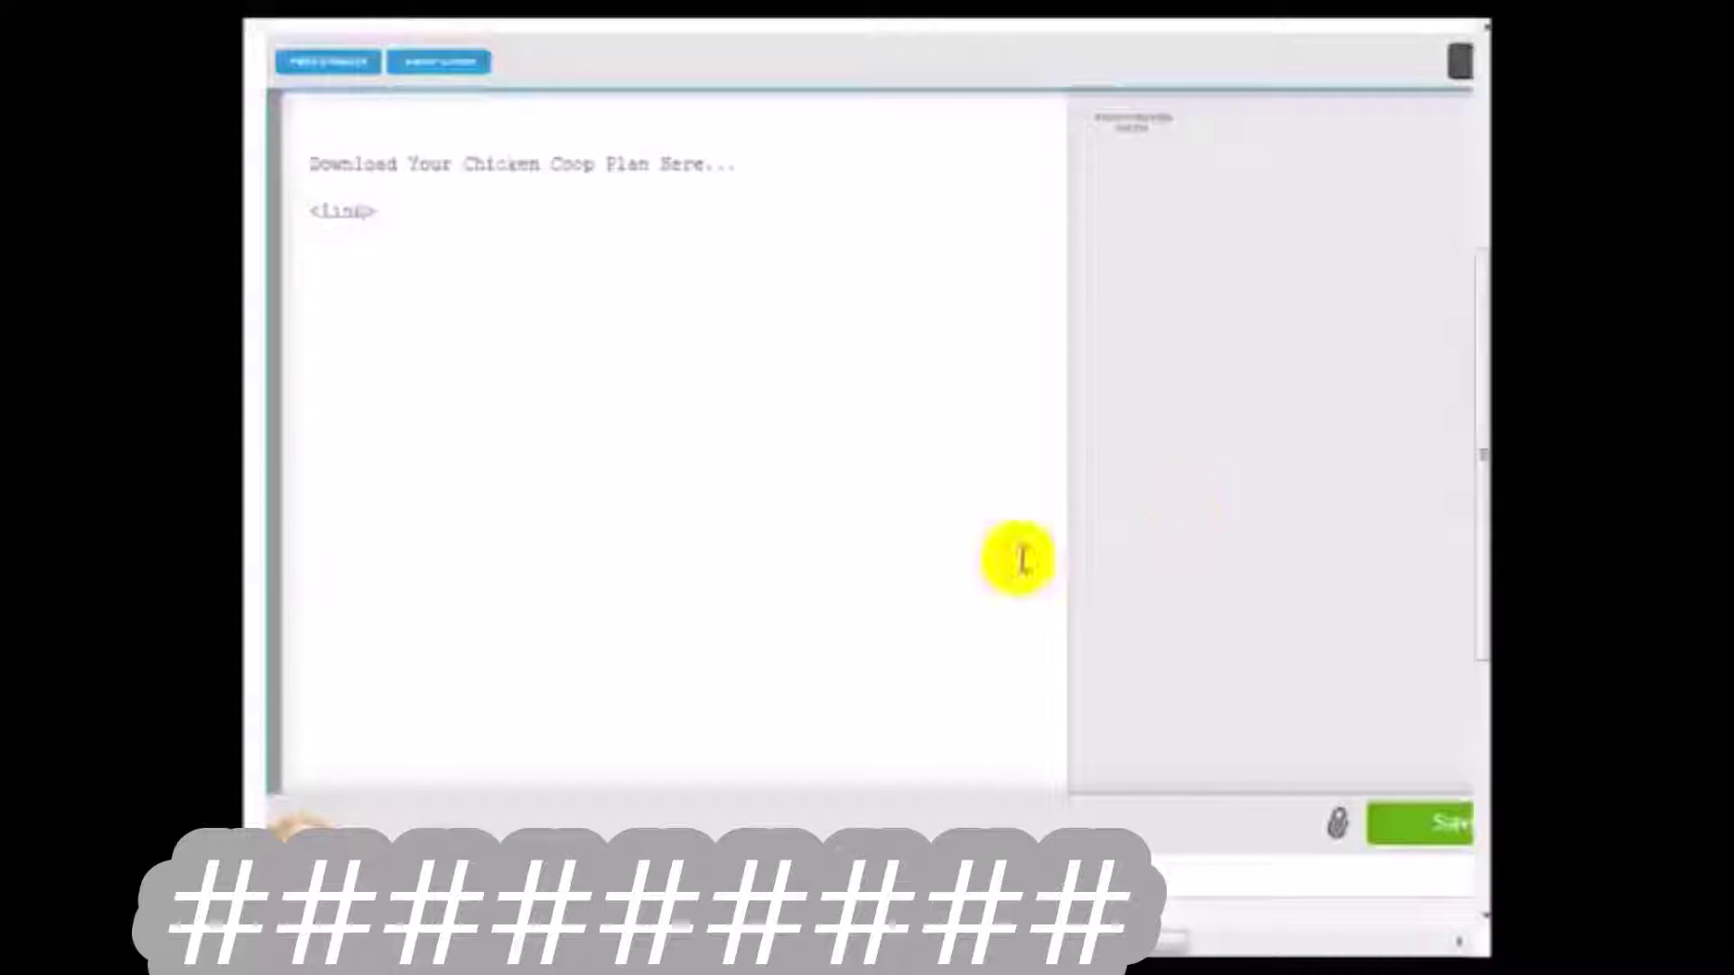
scroll(1047, 560, down, 3)
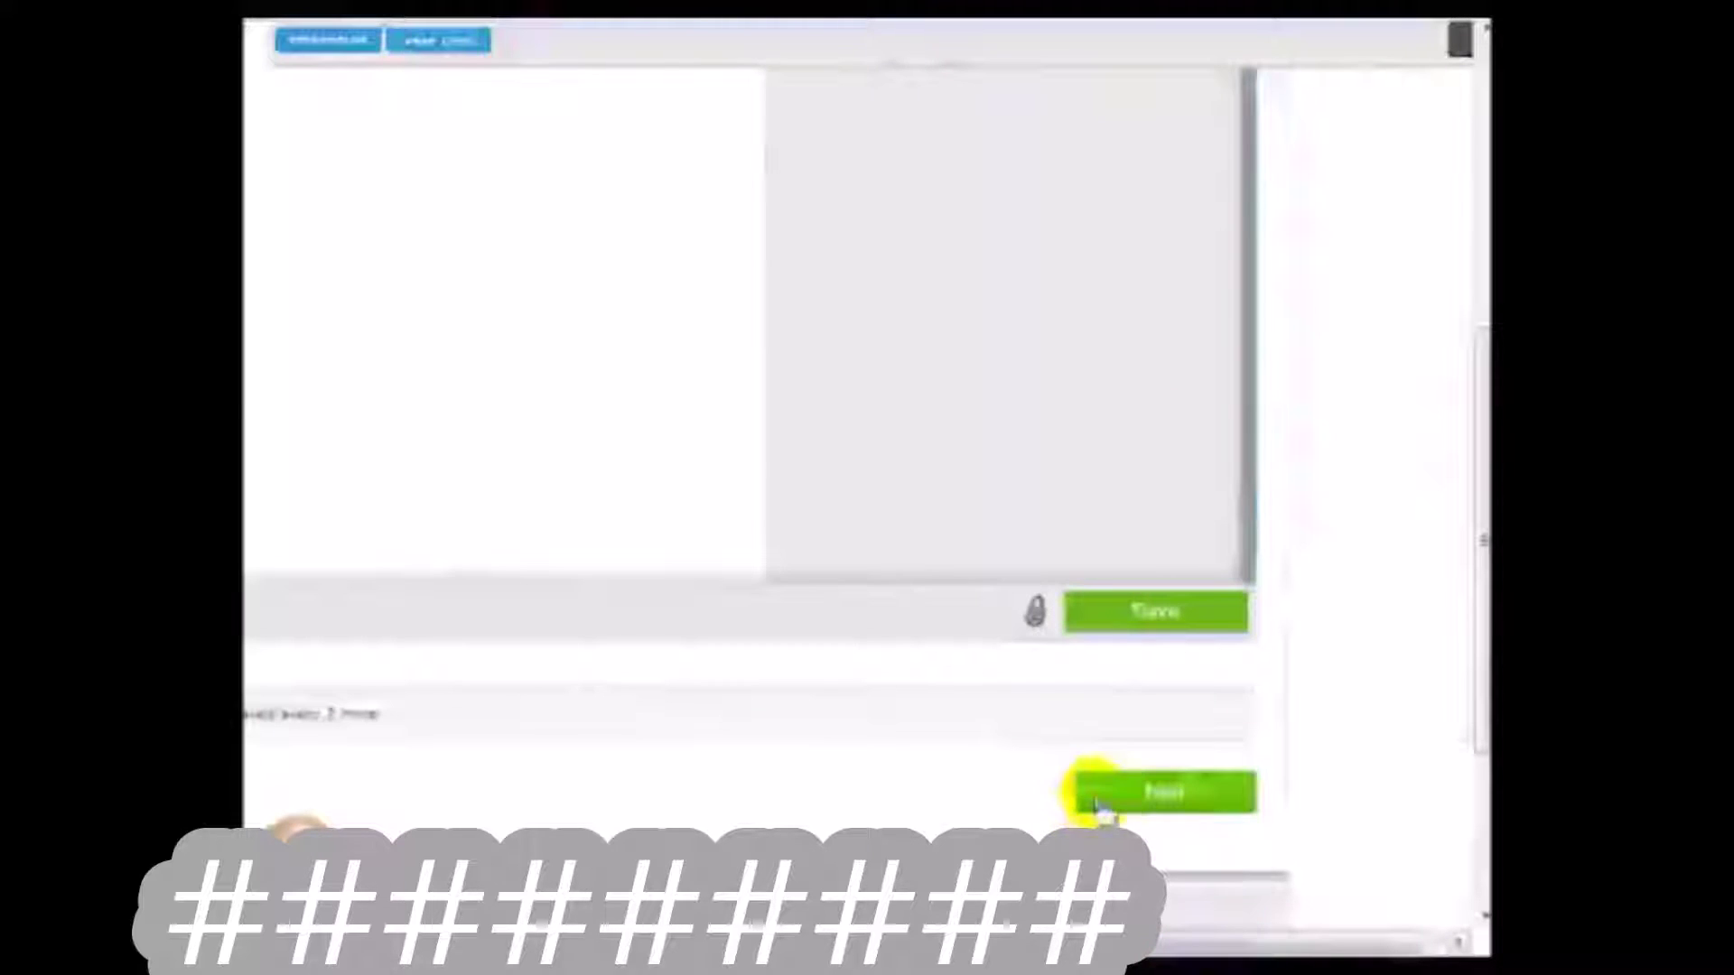
click(1399, 792)
drag(880, 942, 654, 942)
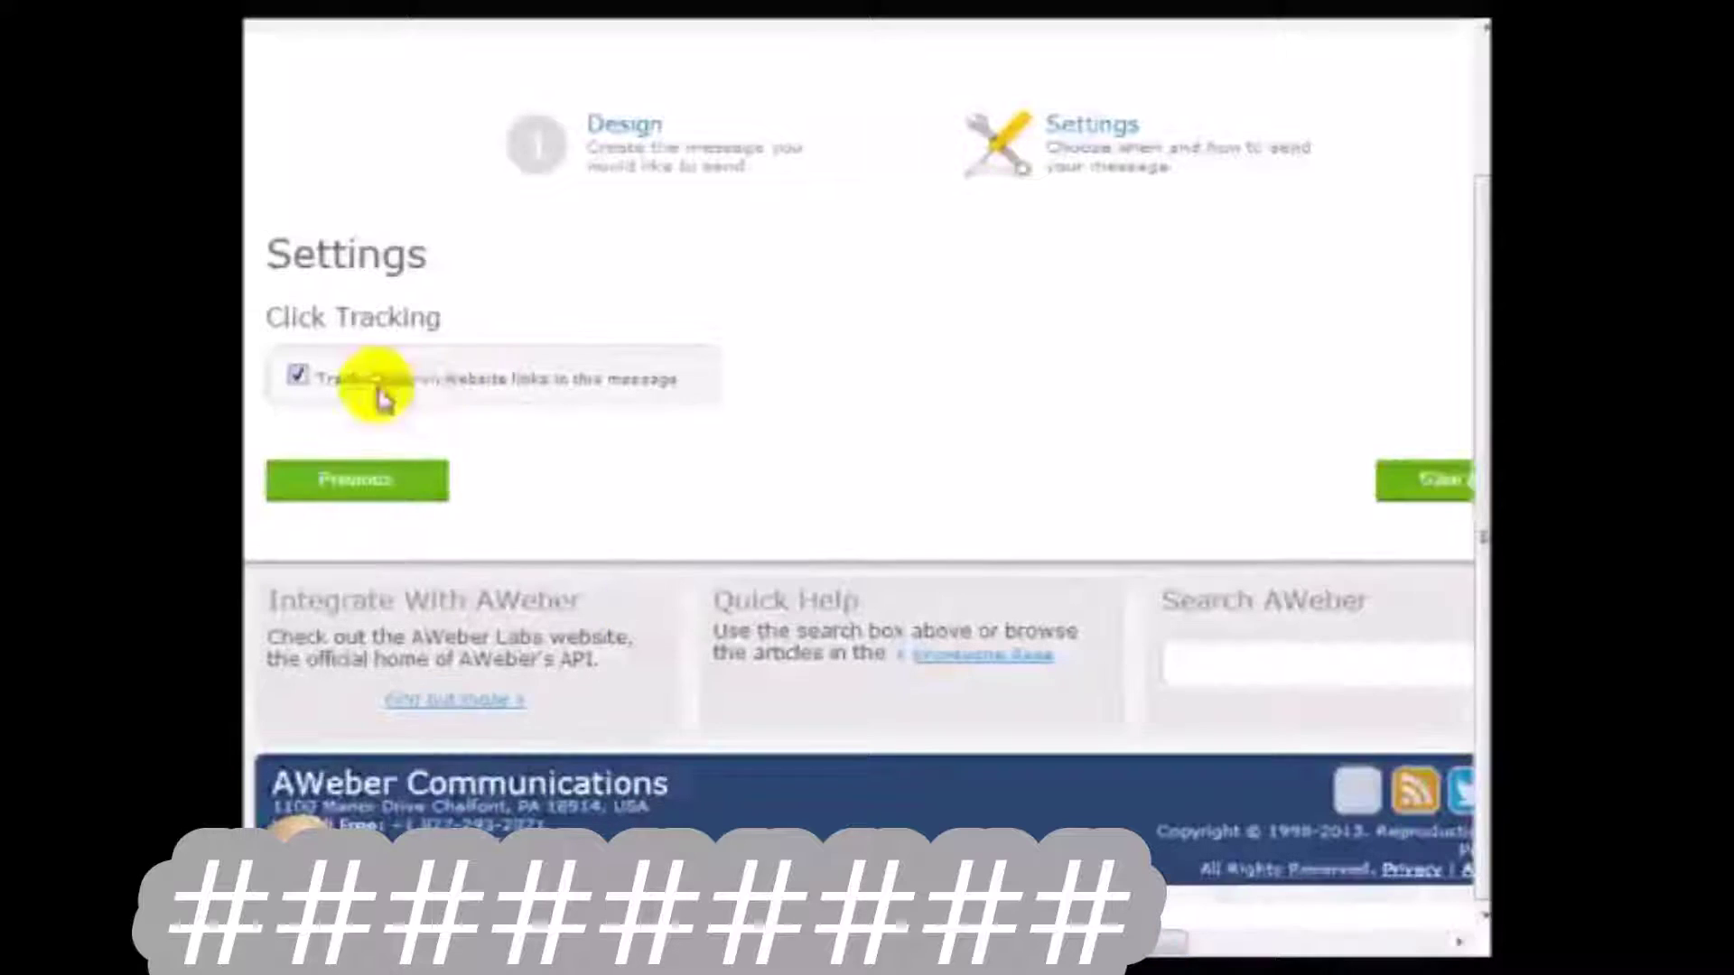
click(1425, 488)
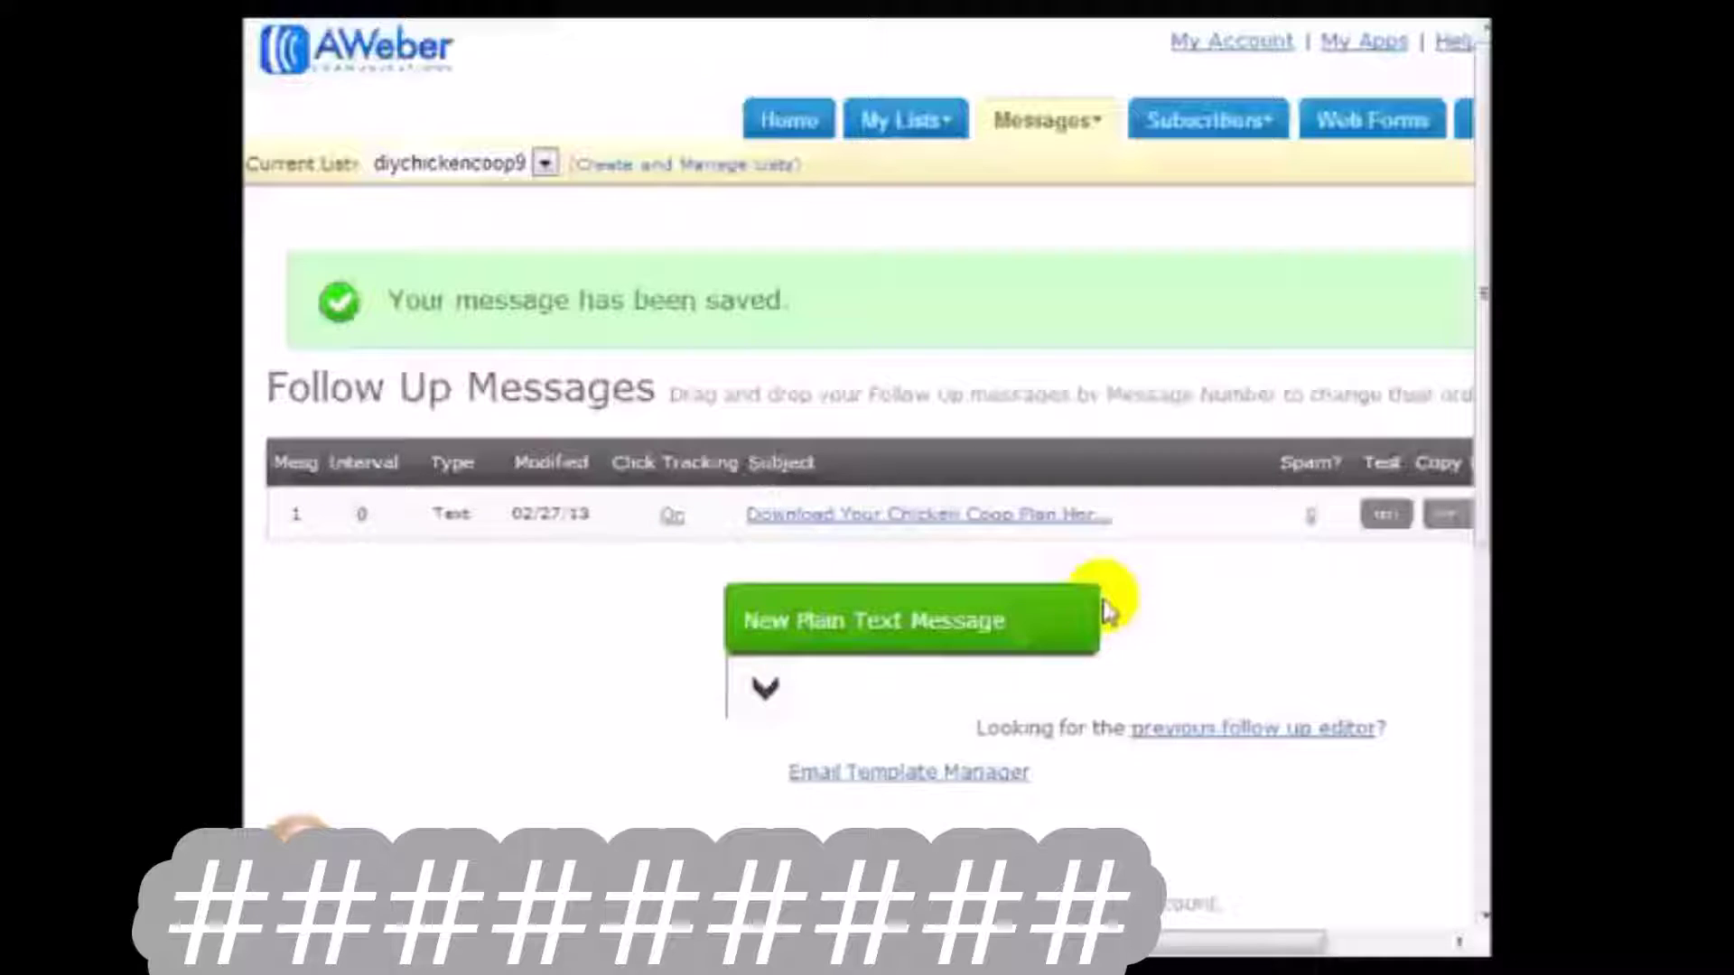
Step: Create a second plain text follow-up message with the subject "Have you downloaded your chicken coop plan?"
click(828, 630)
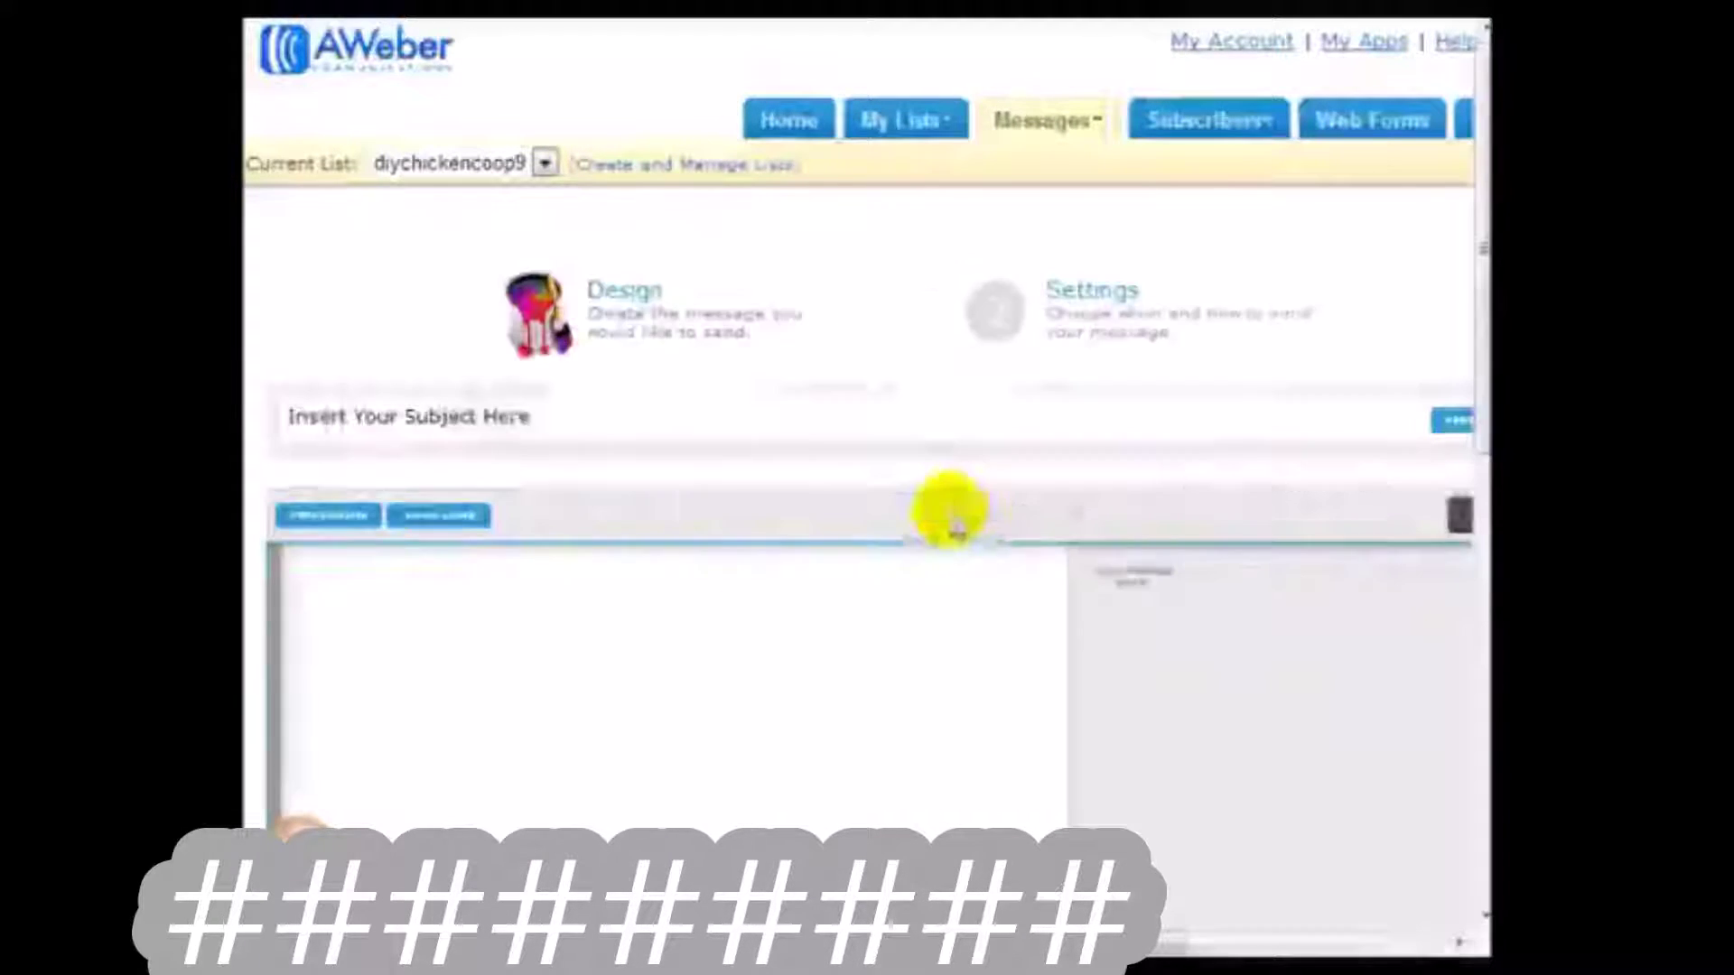
click(826, 417)
text(Have you)
text( downloade)
text(d i)
text(our chickd)
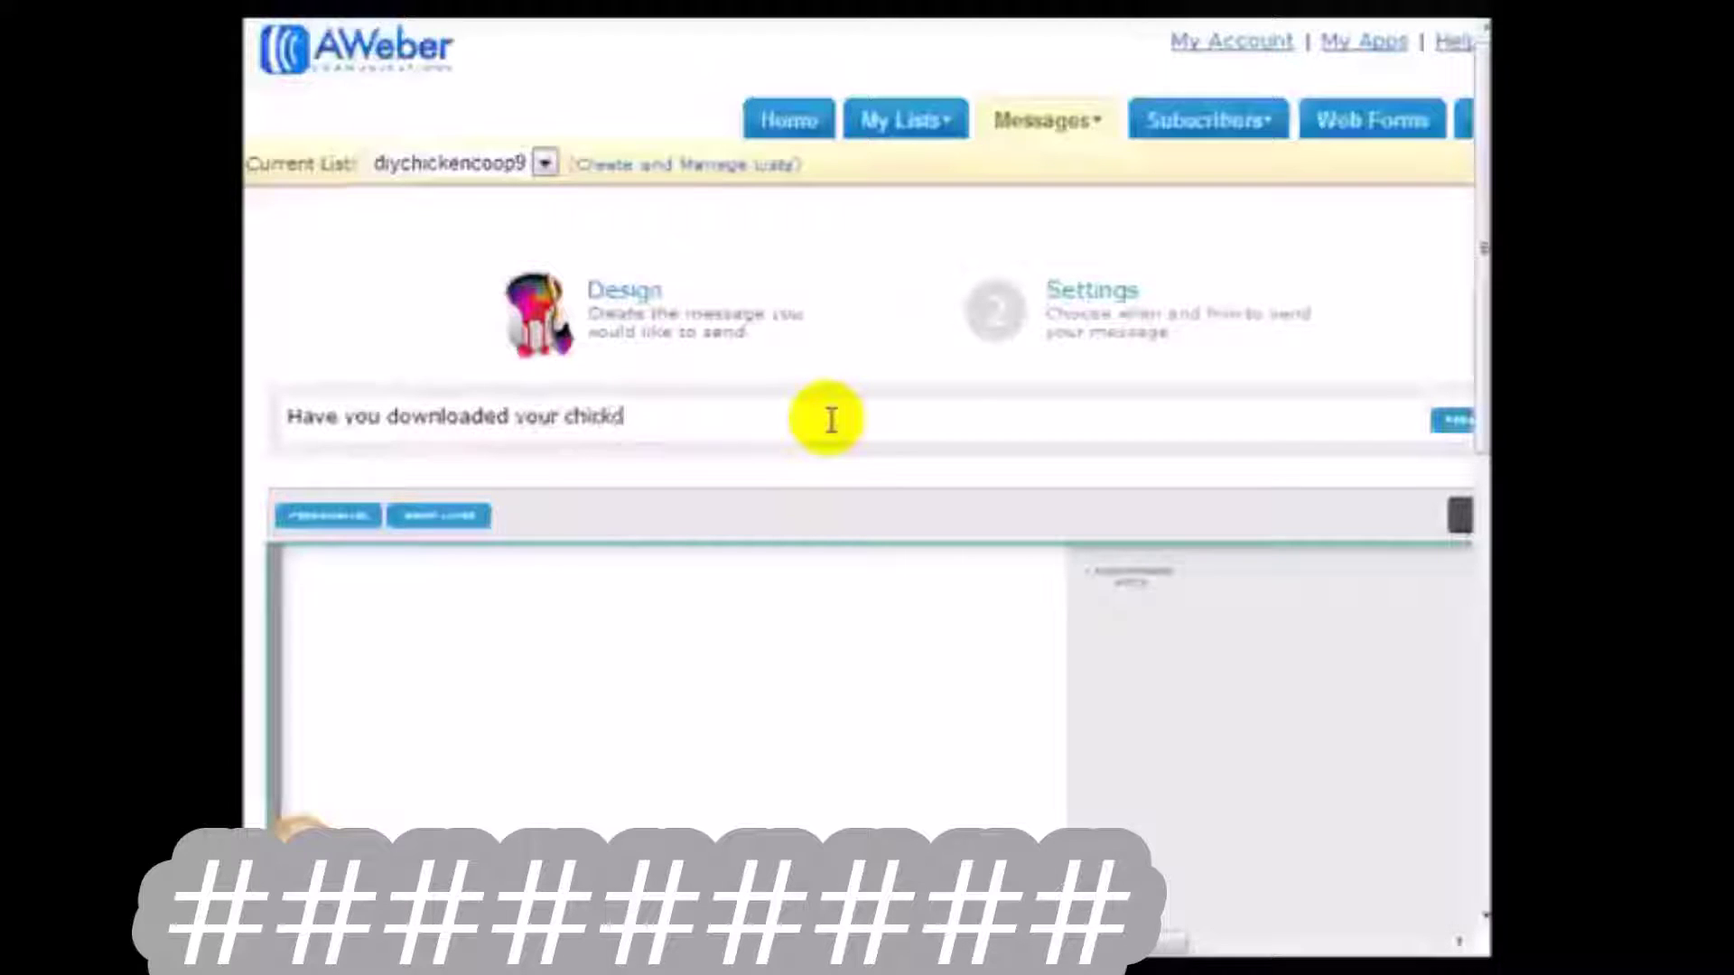
text(n doop plan?)
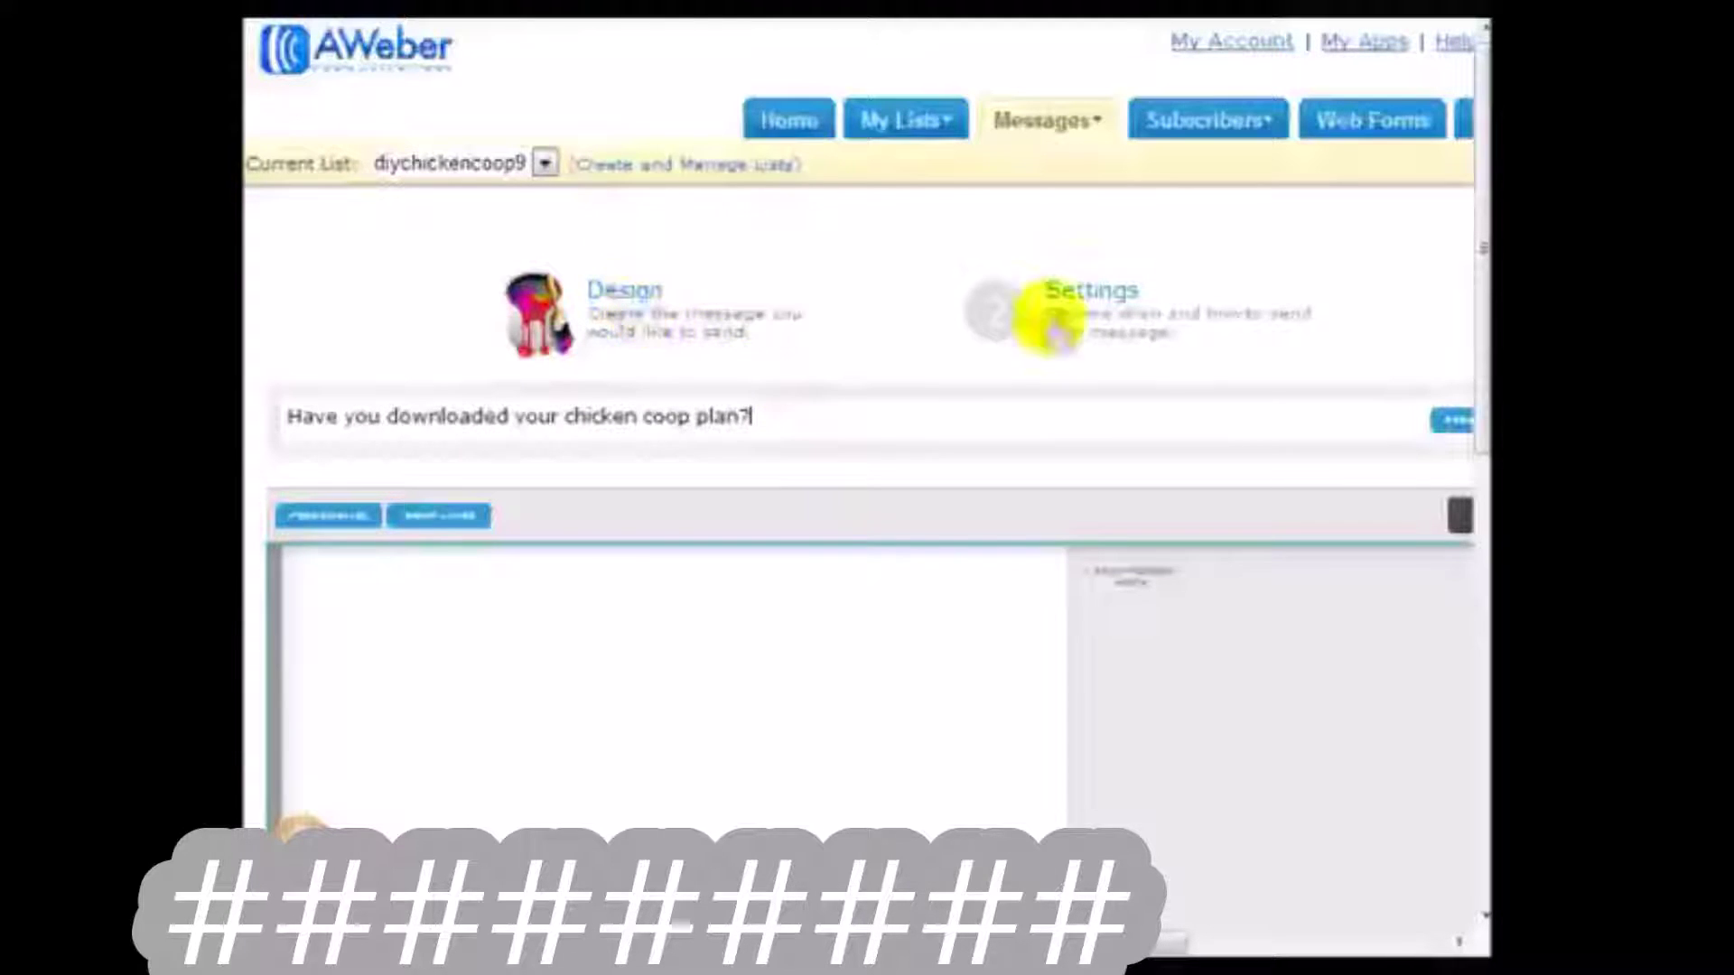
Step: Begin the message body with the line "Two days ago, you received your free chicken coop plan."
scroll(812, 515, down, 2)
key(ctrl+a)
click(800, 517)
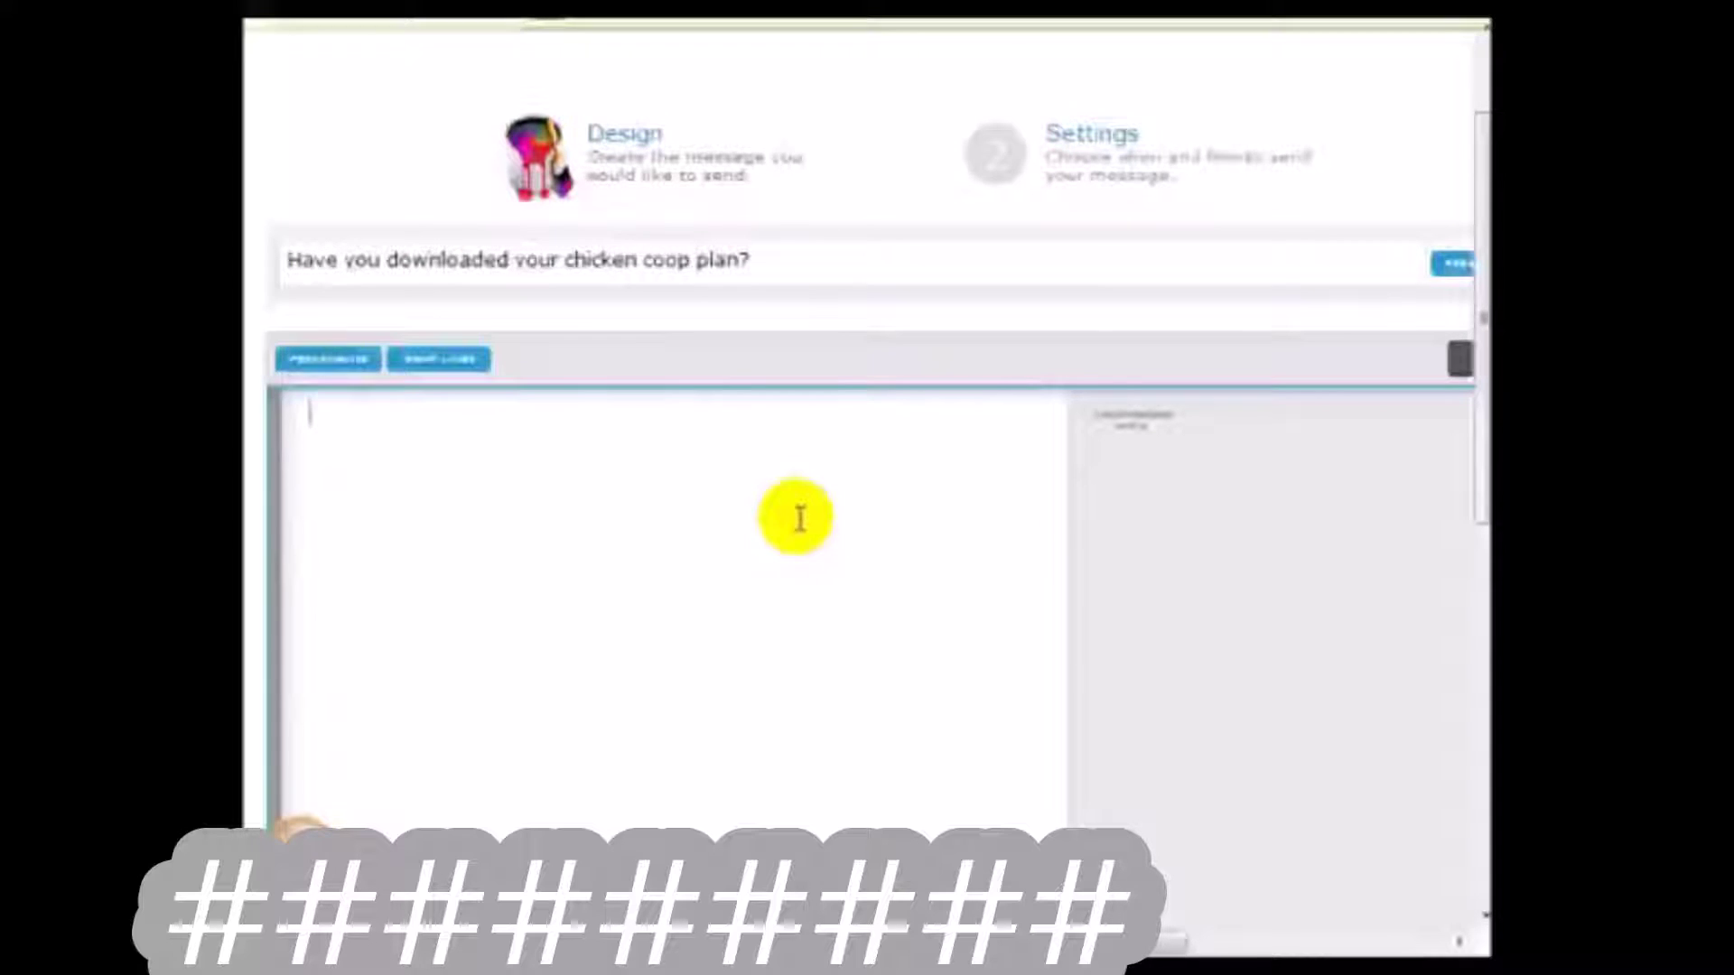
text(Two dail)
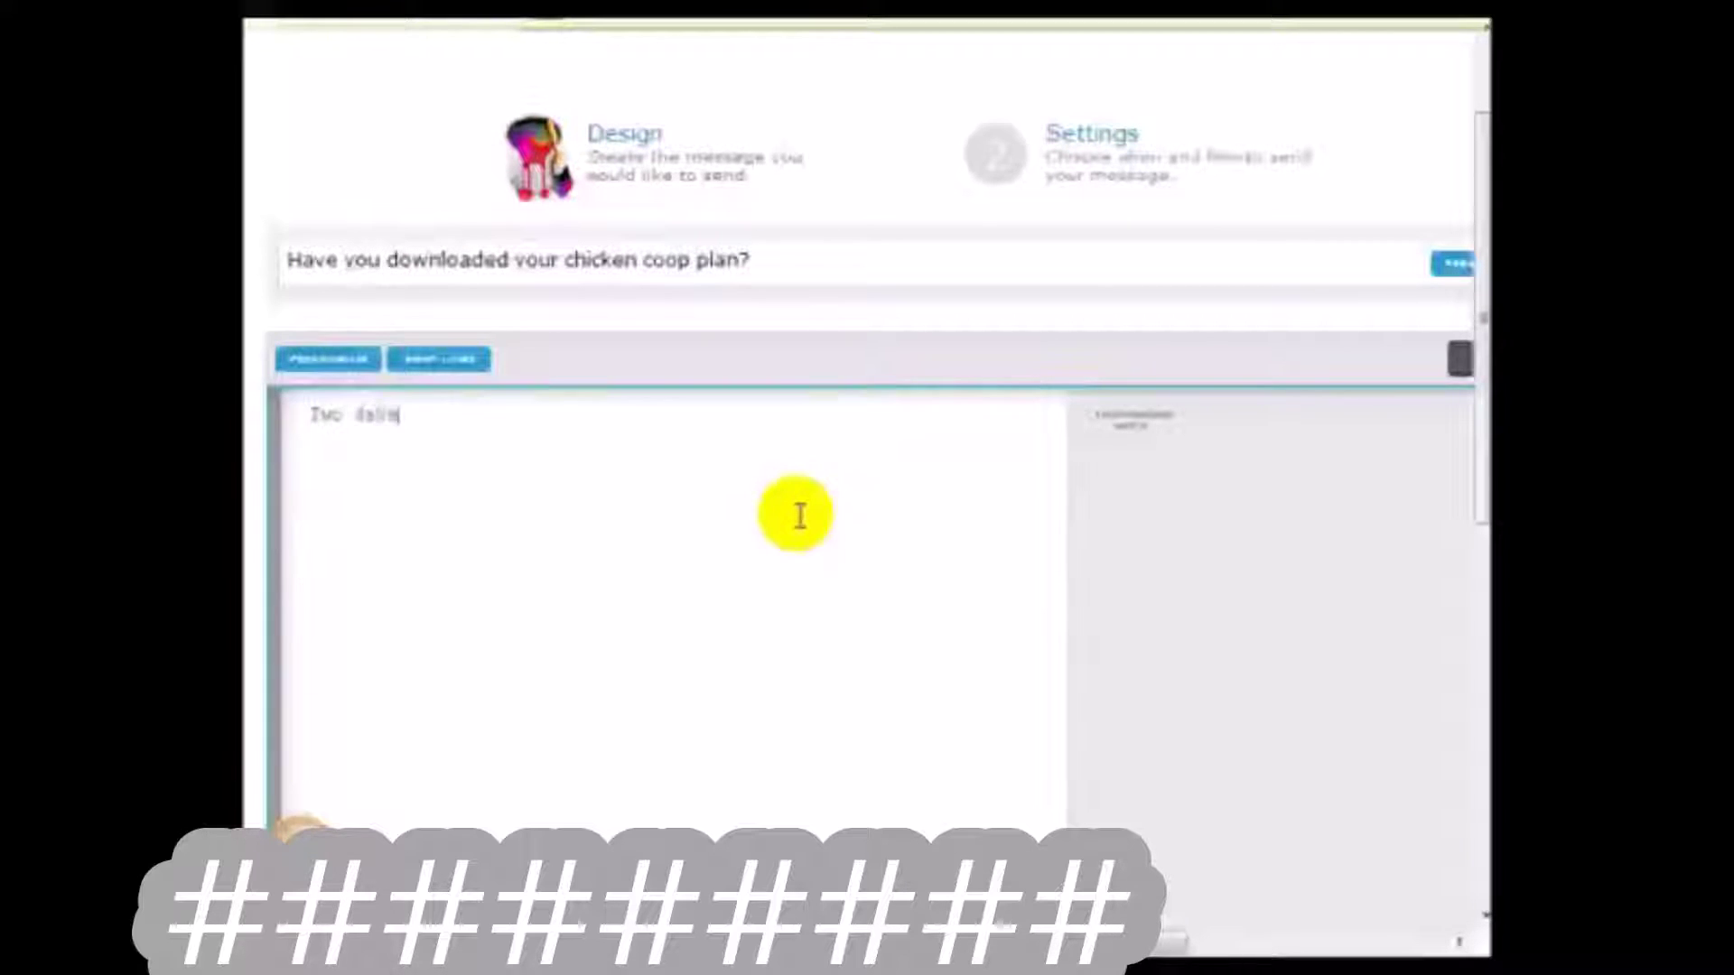
text( ago, you req)
text(eived your free chicken coop plan.)
key(Return)
key(Return)
Step: Add the lines "I wanted to make sure you got it." and "If not, you can read it down below." as separate paragraphs
text(I w)
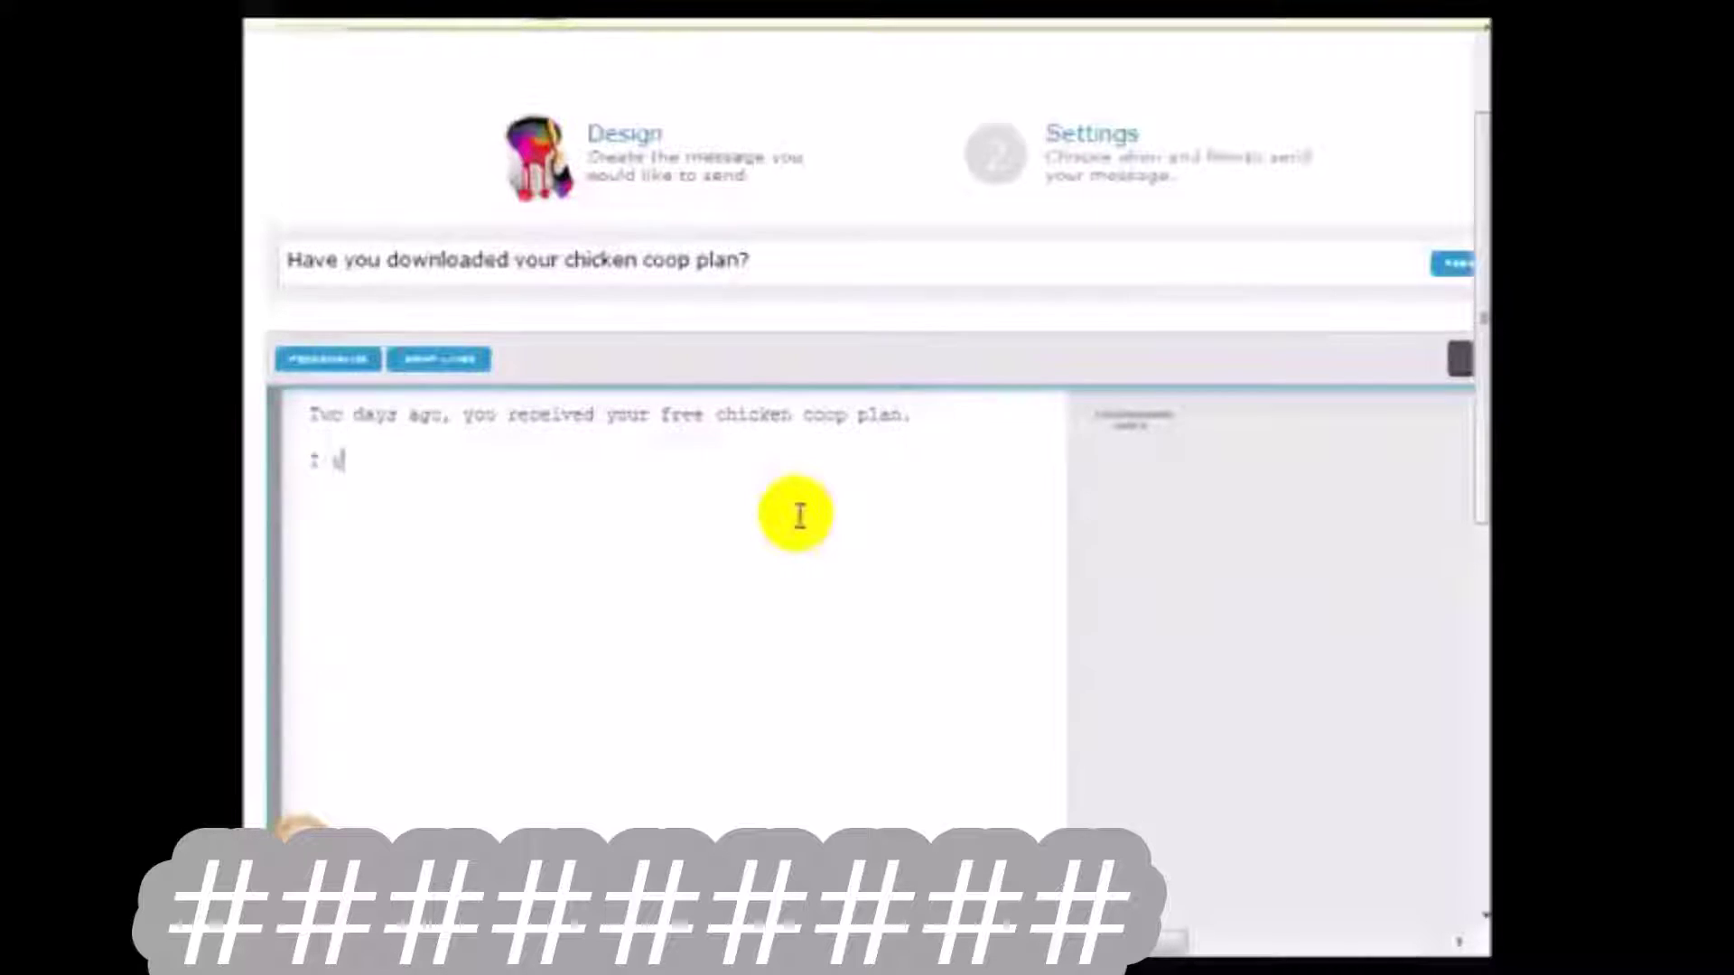
text(anted to make )
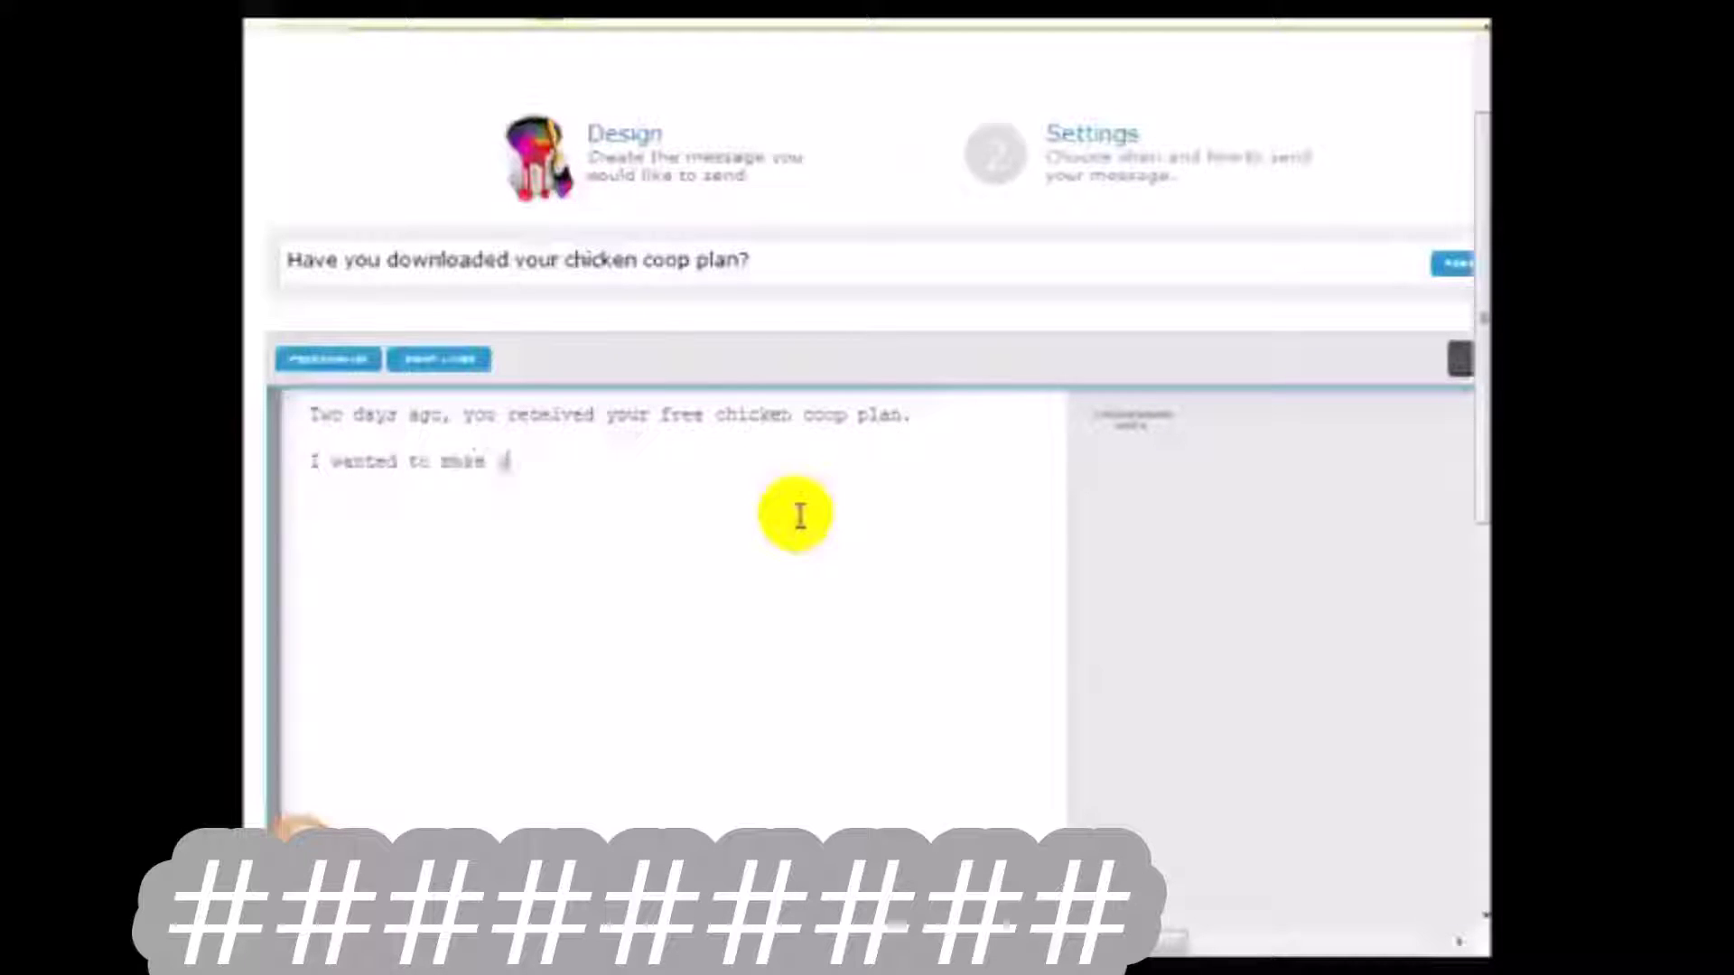
text(sure you got it.)
key(Return)
key(Return)
text(If you)
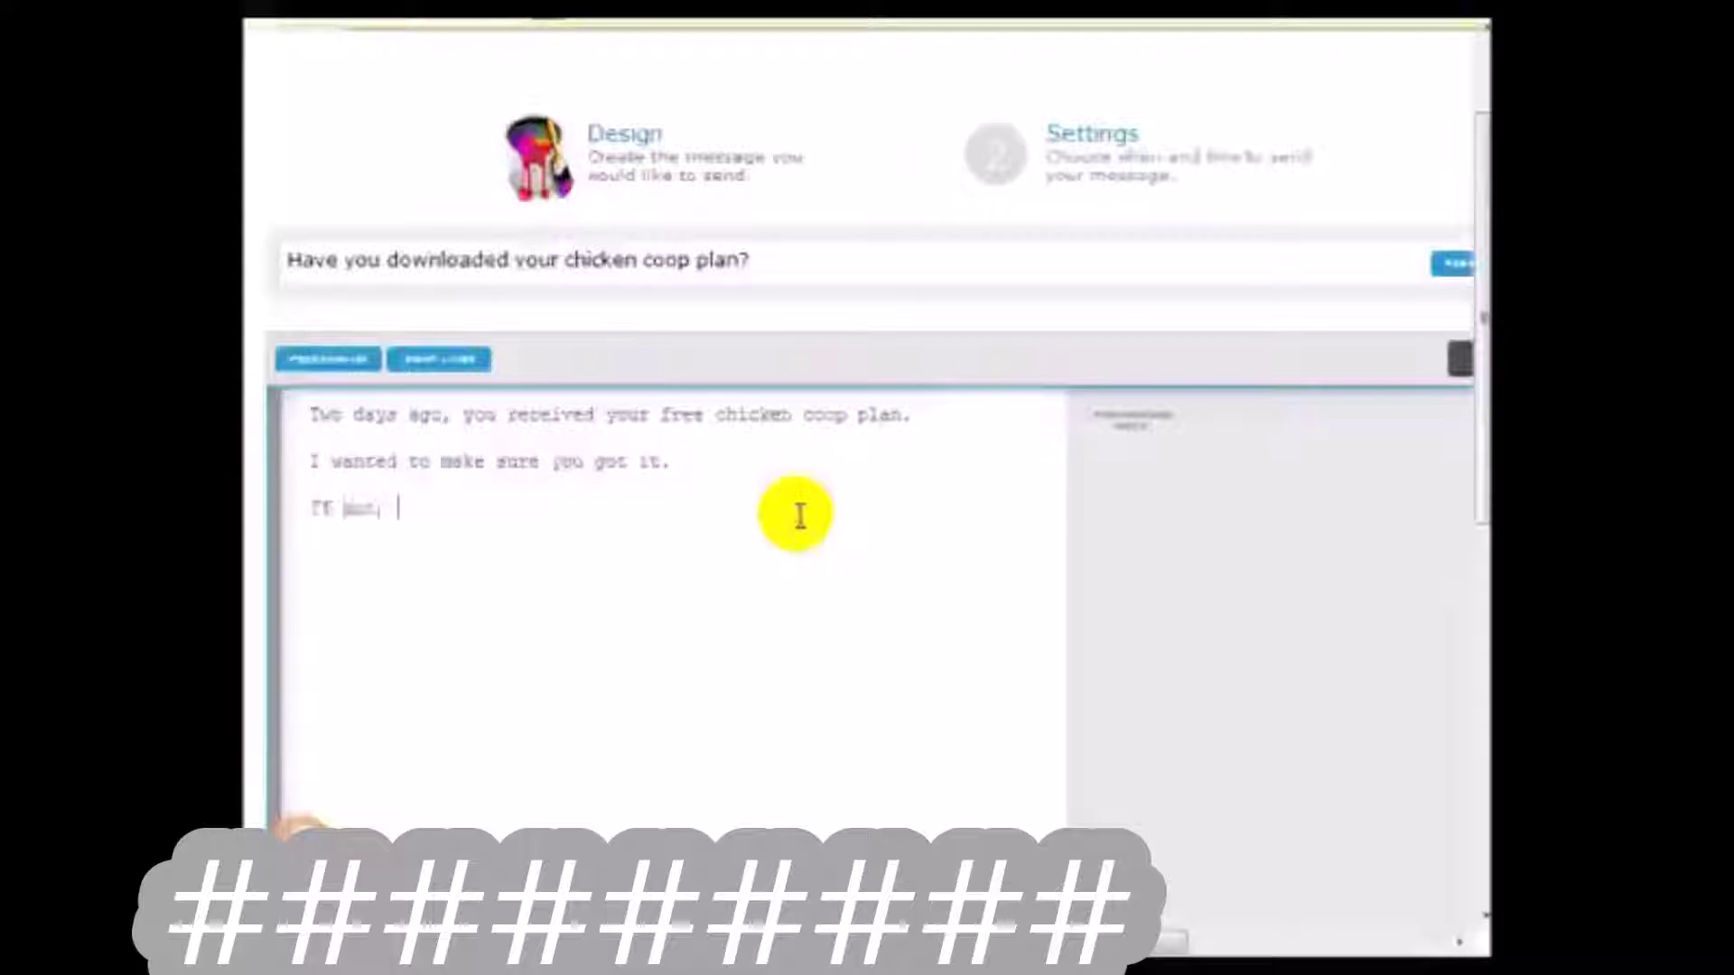
text( you can read it down below.)
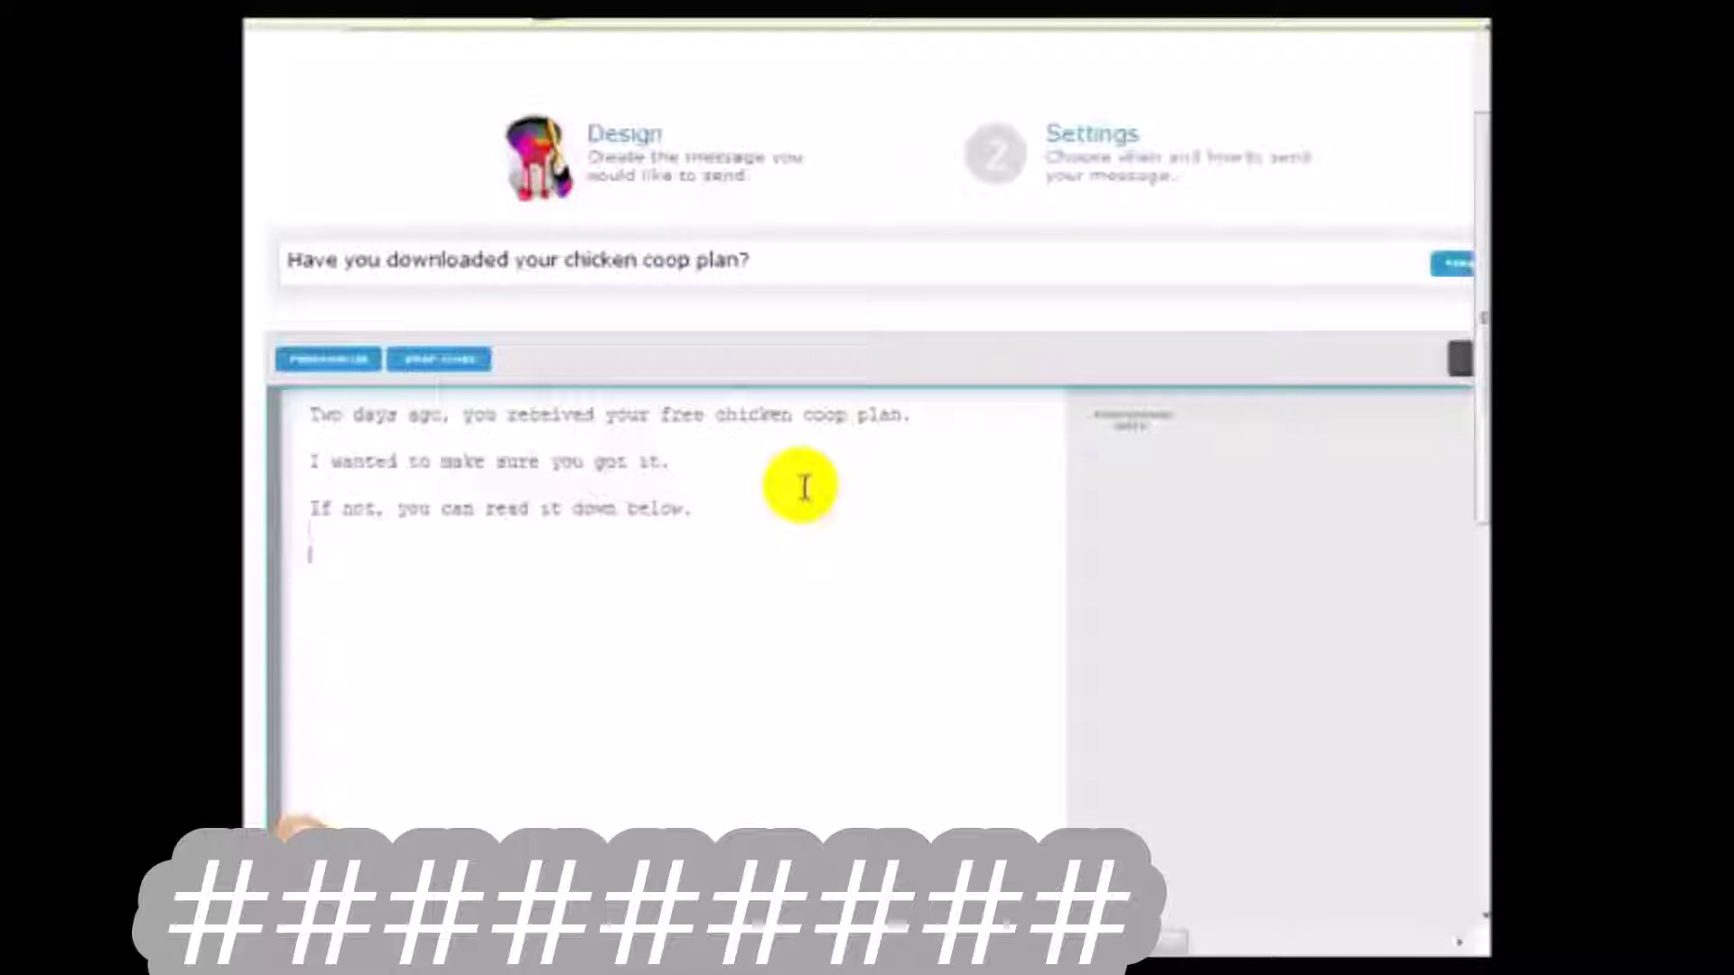
Step: Add a "<link>" placeholder and the closing line "In 3 days I am going to email you some tips and advice."
key(BackSpace)
text(link>)
key(Return)
key(Return)
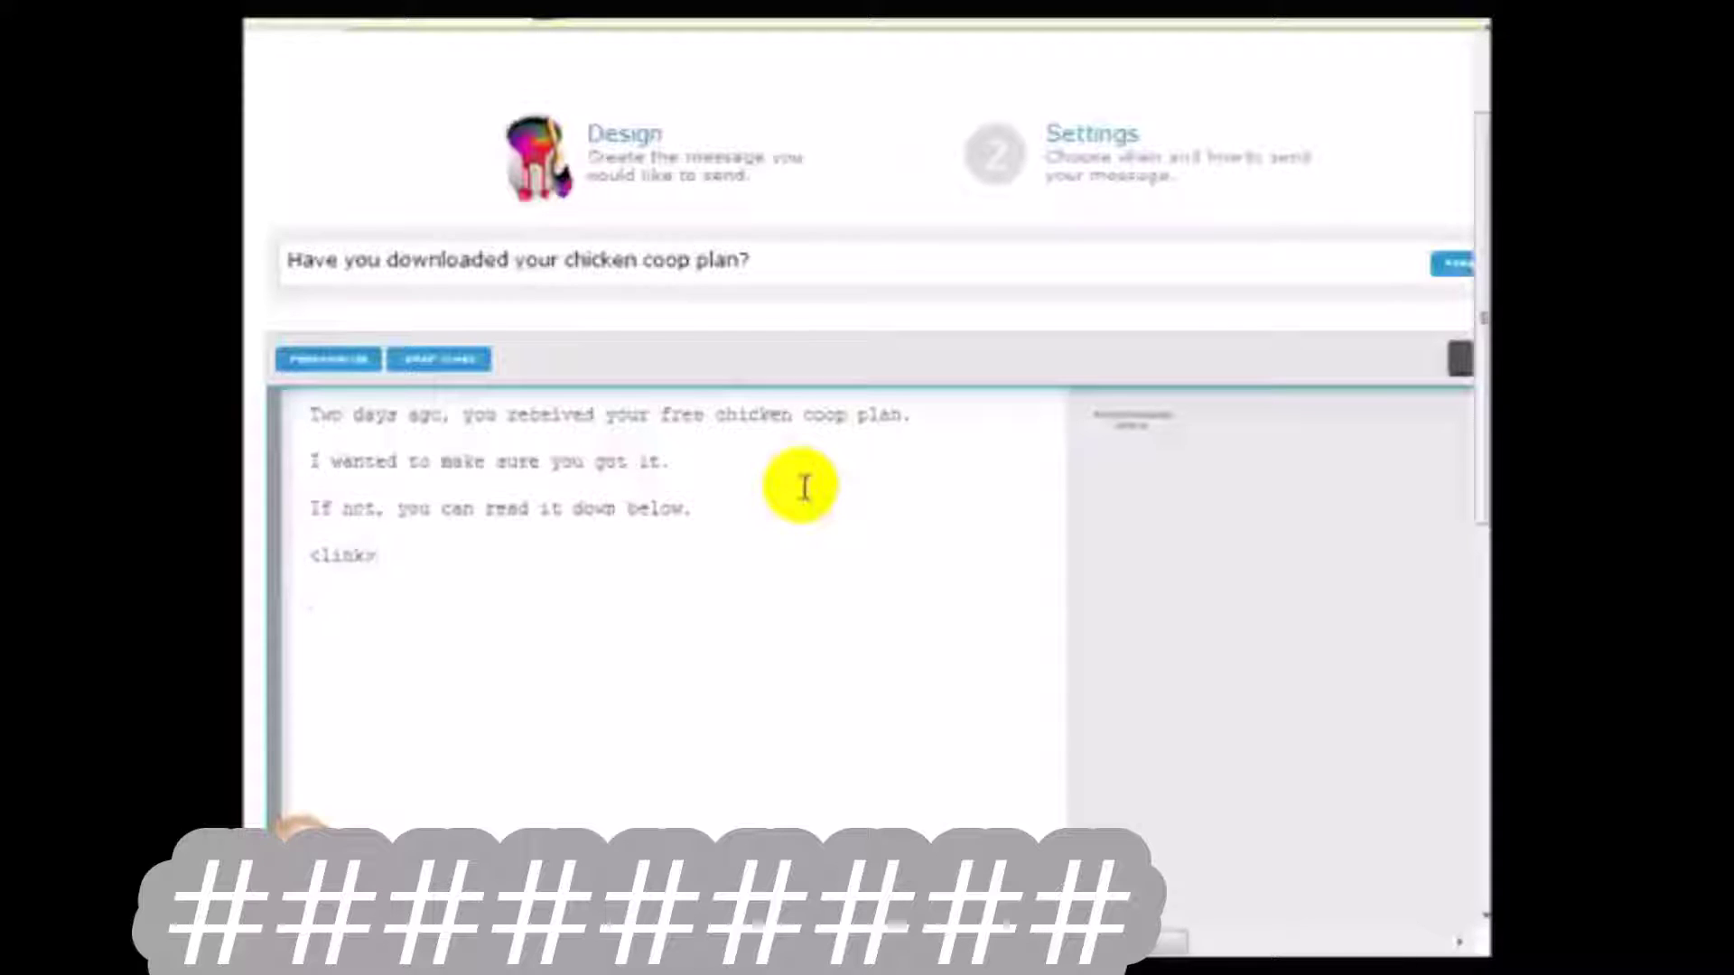
text(I)
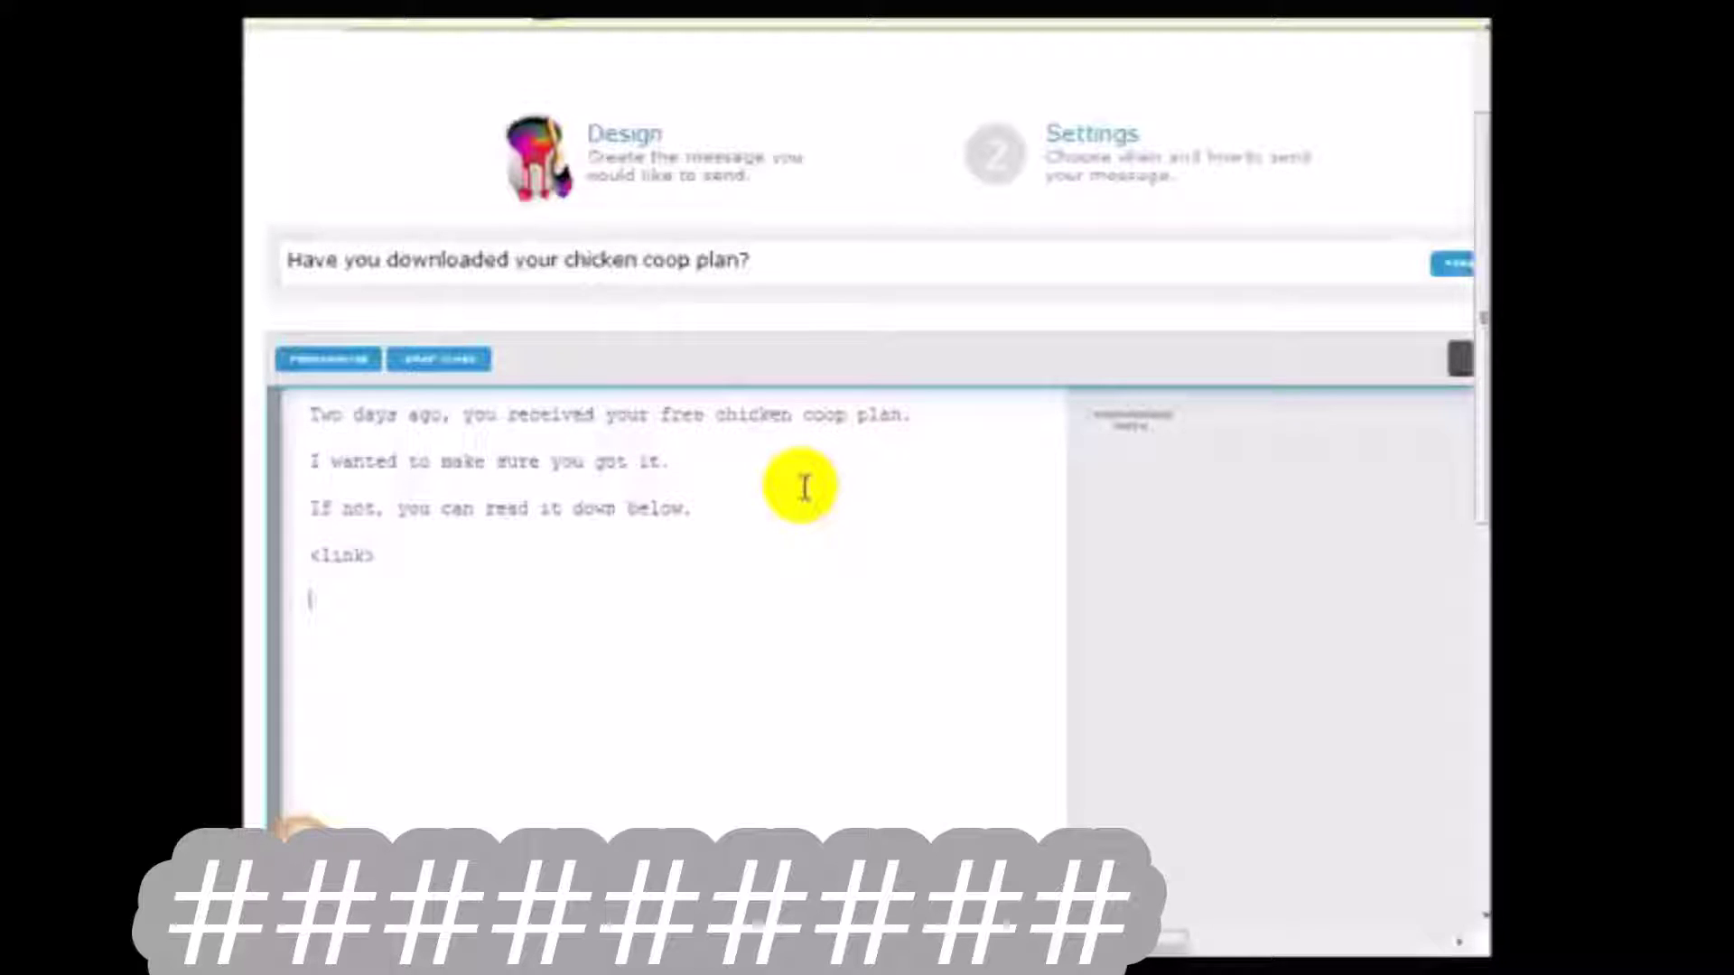
text(n 3 days )
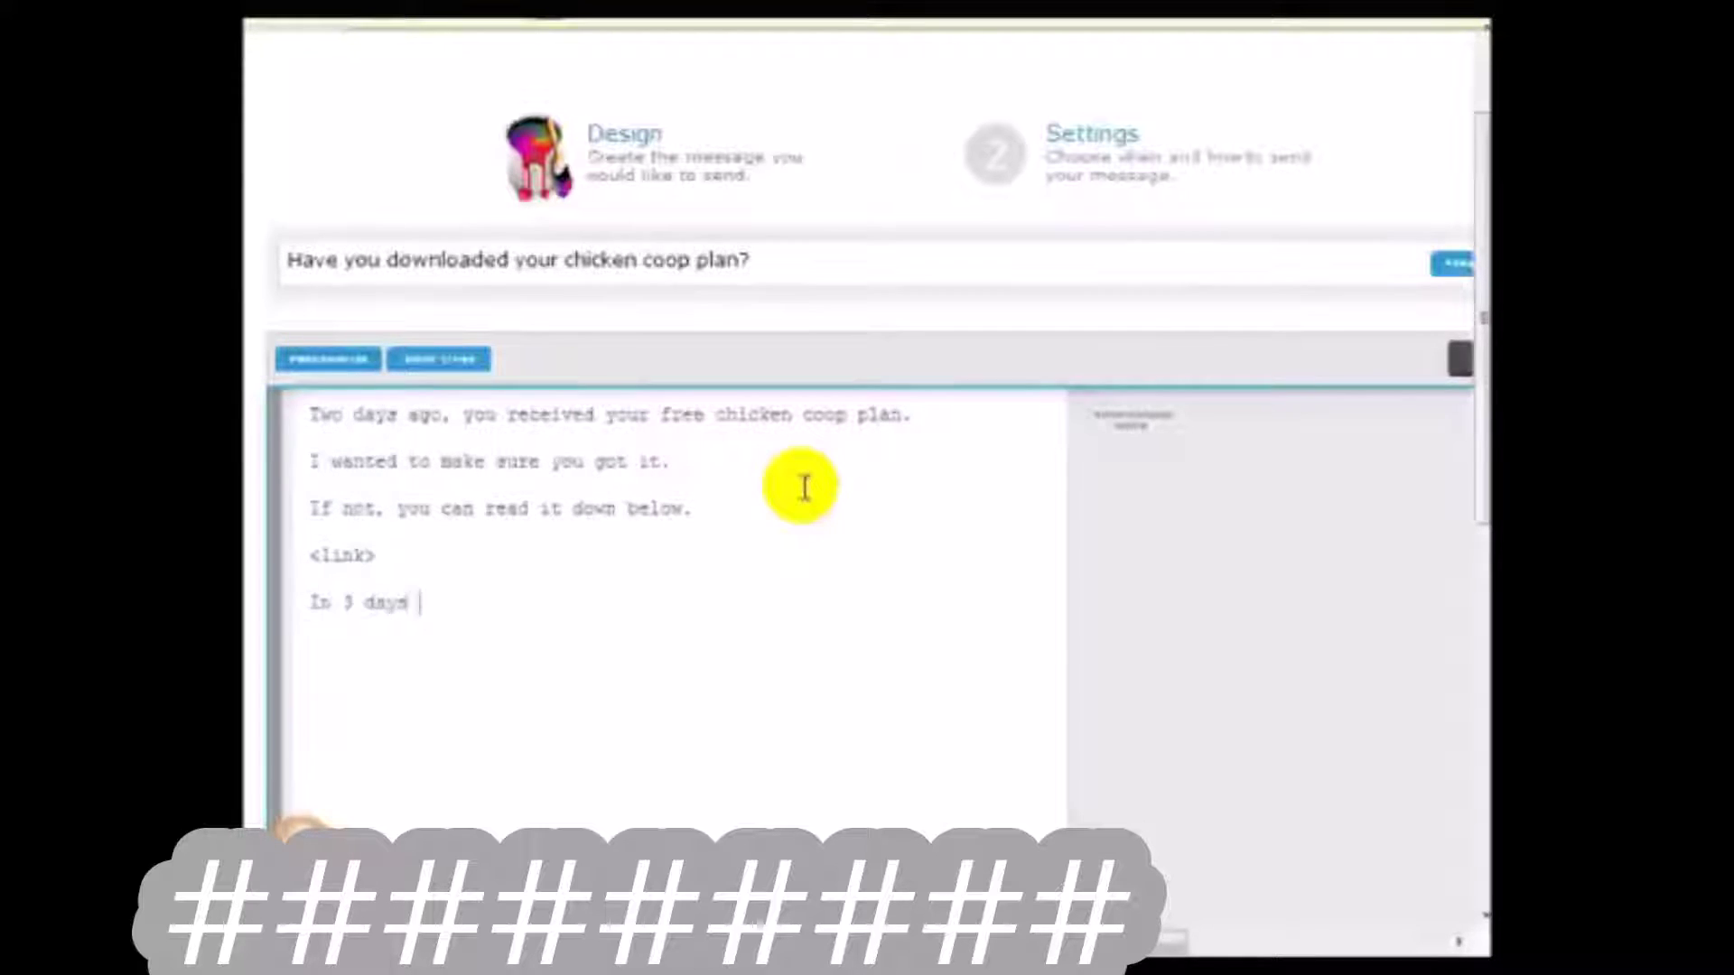
text(I am going to email you some tips and advice.)
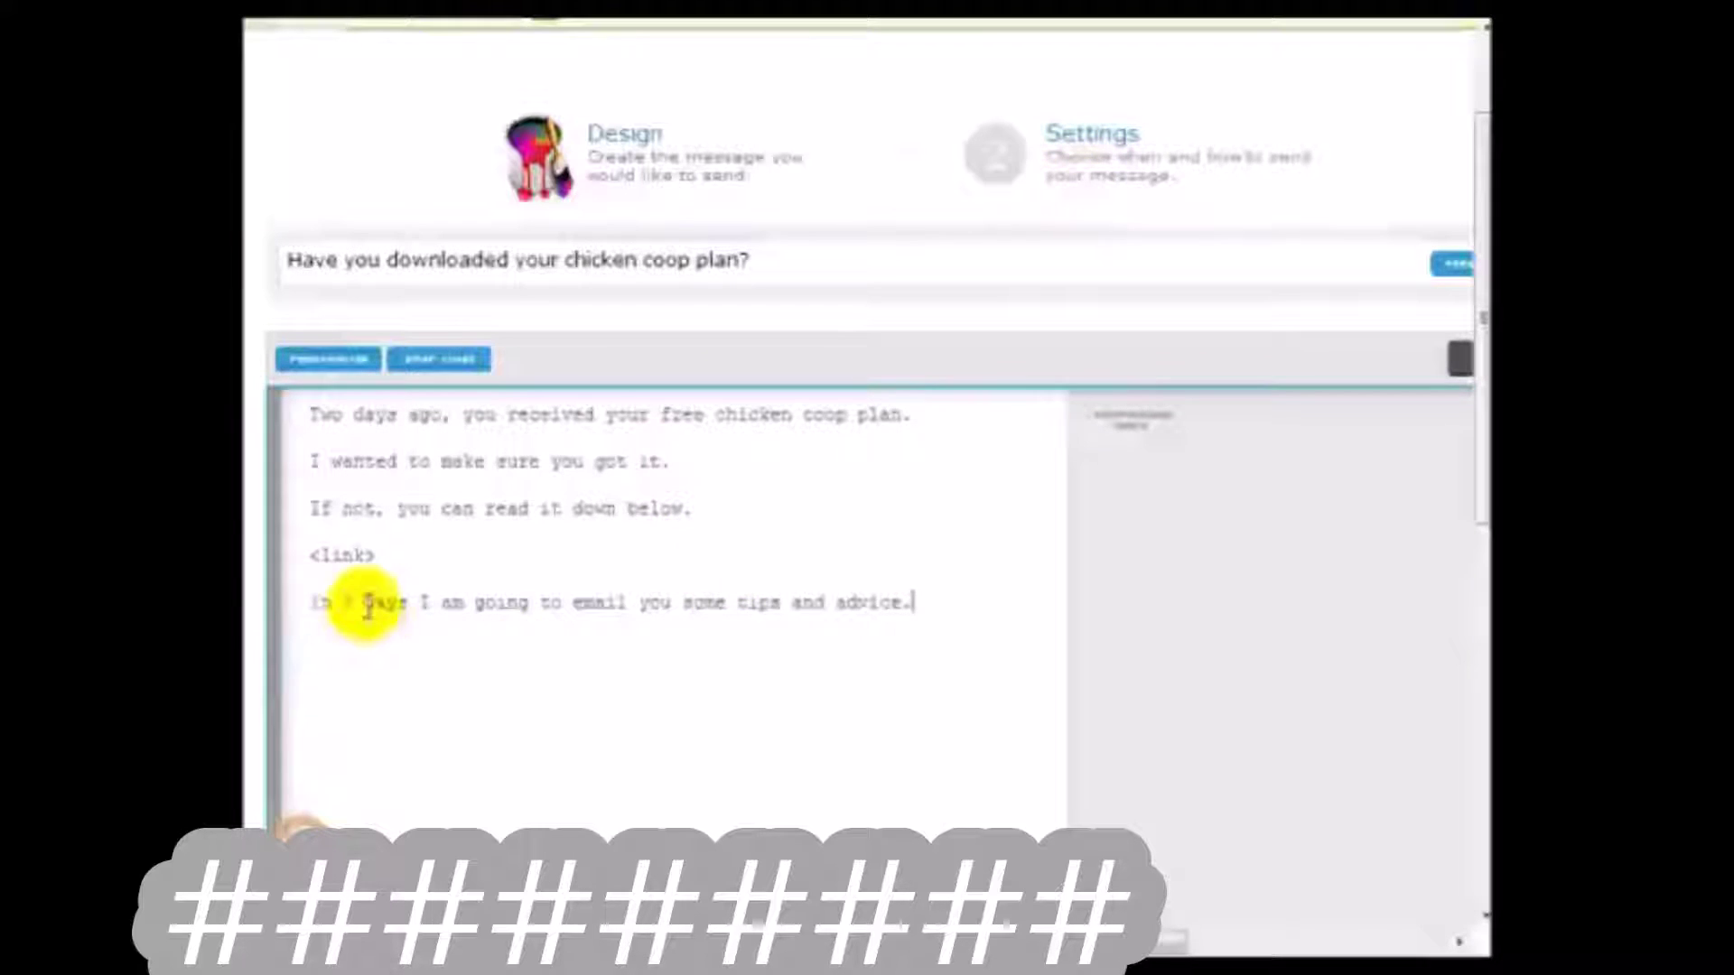
drag(290, 604, 960, 641)
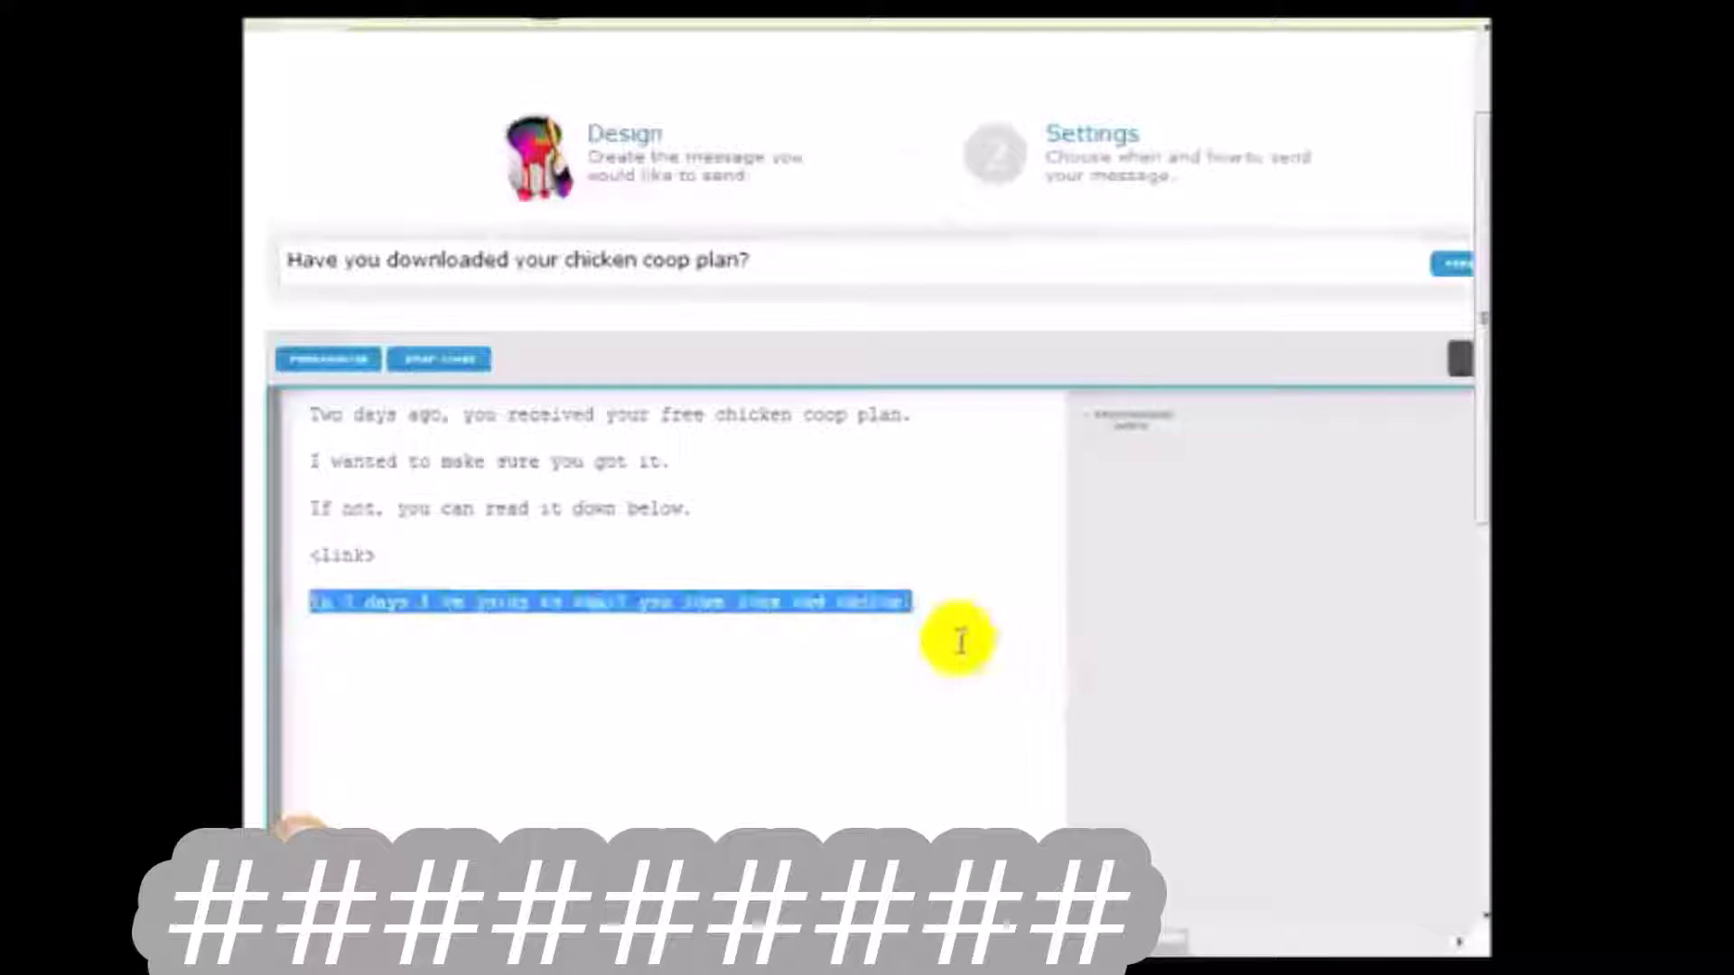
click(960, 619)
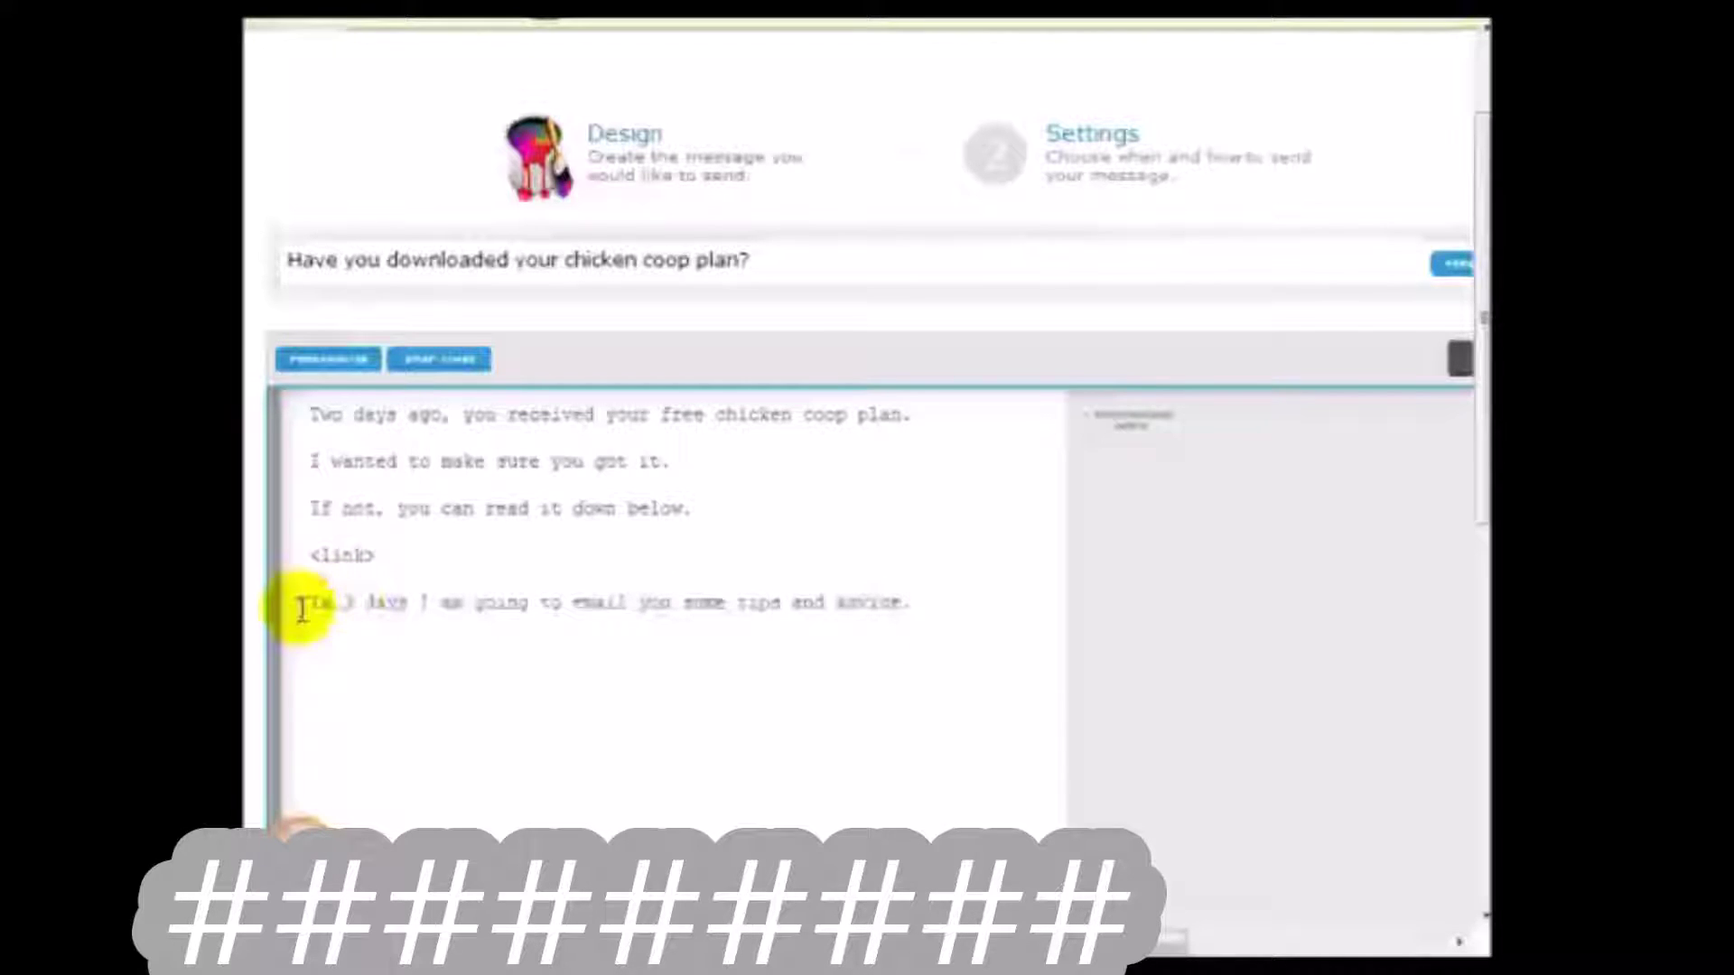
drag(307, 605, 956, 600)
click(960, 605)
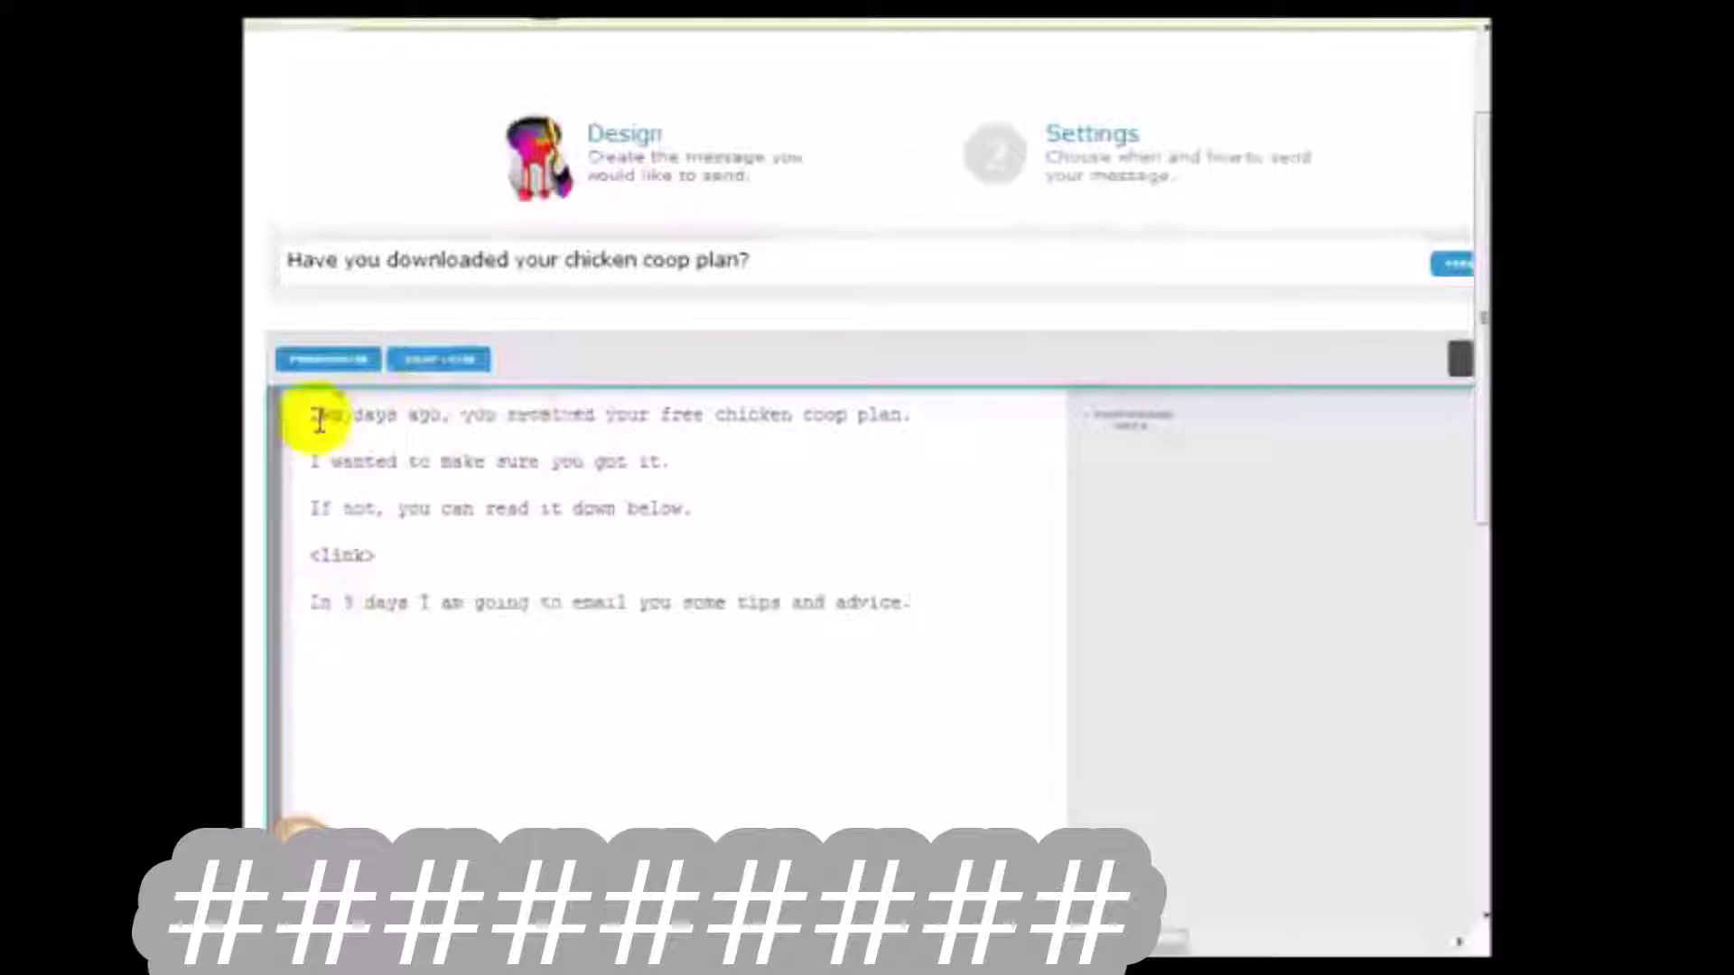
drag(307, 414, 445, 425)
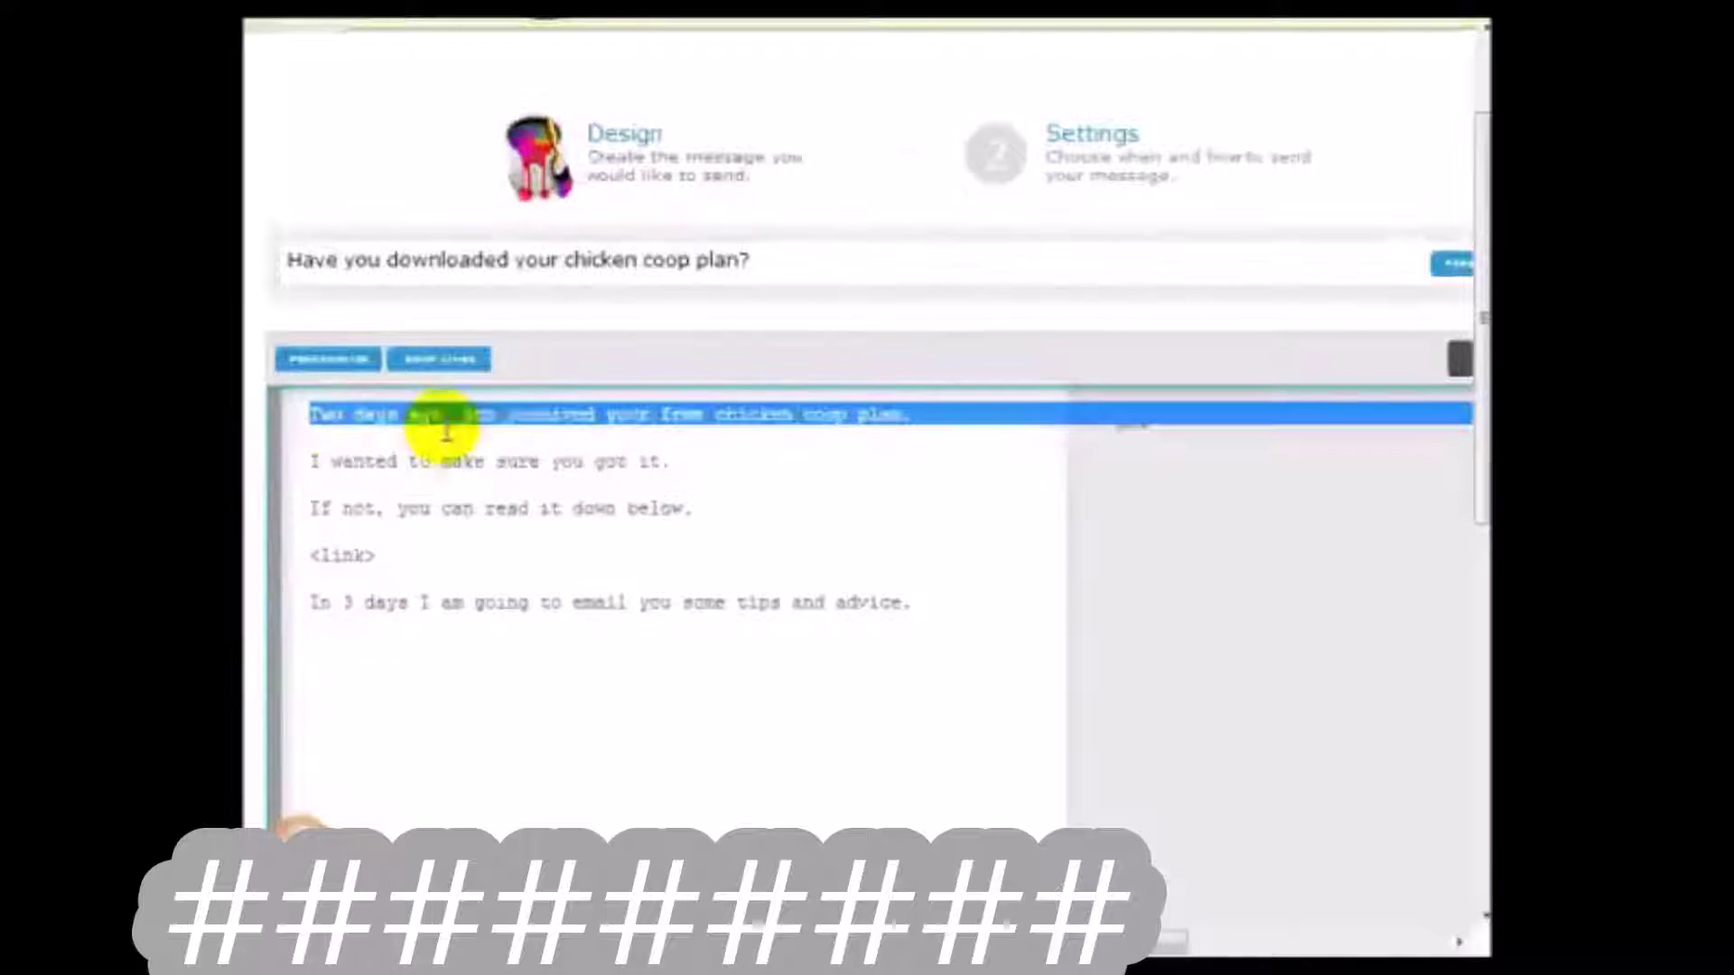
Step: Set the second follow-up message to be sent 2 days after the previous one and save it
scroll(1073, 461, down, 8)
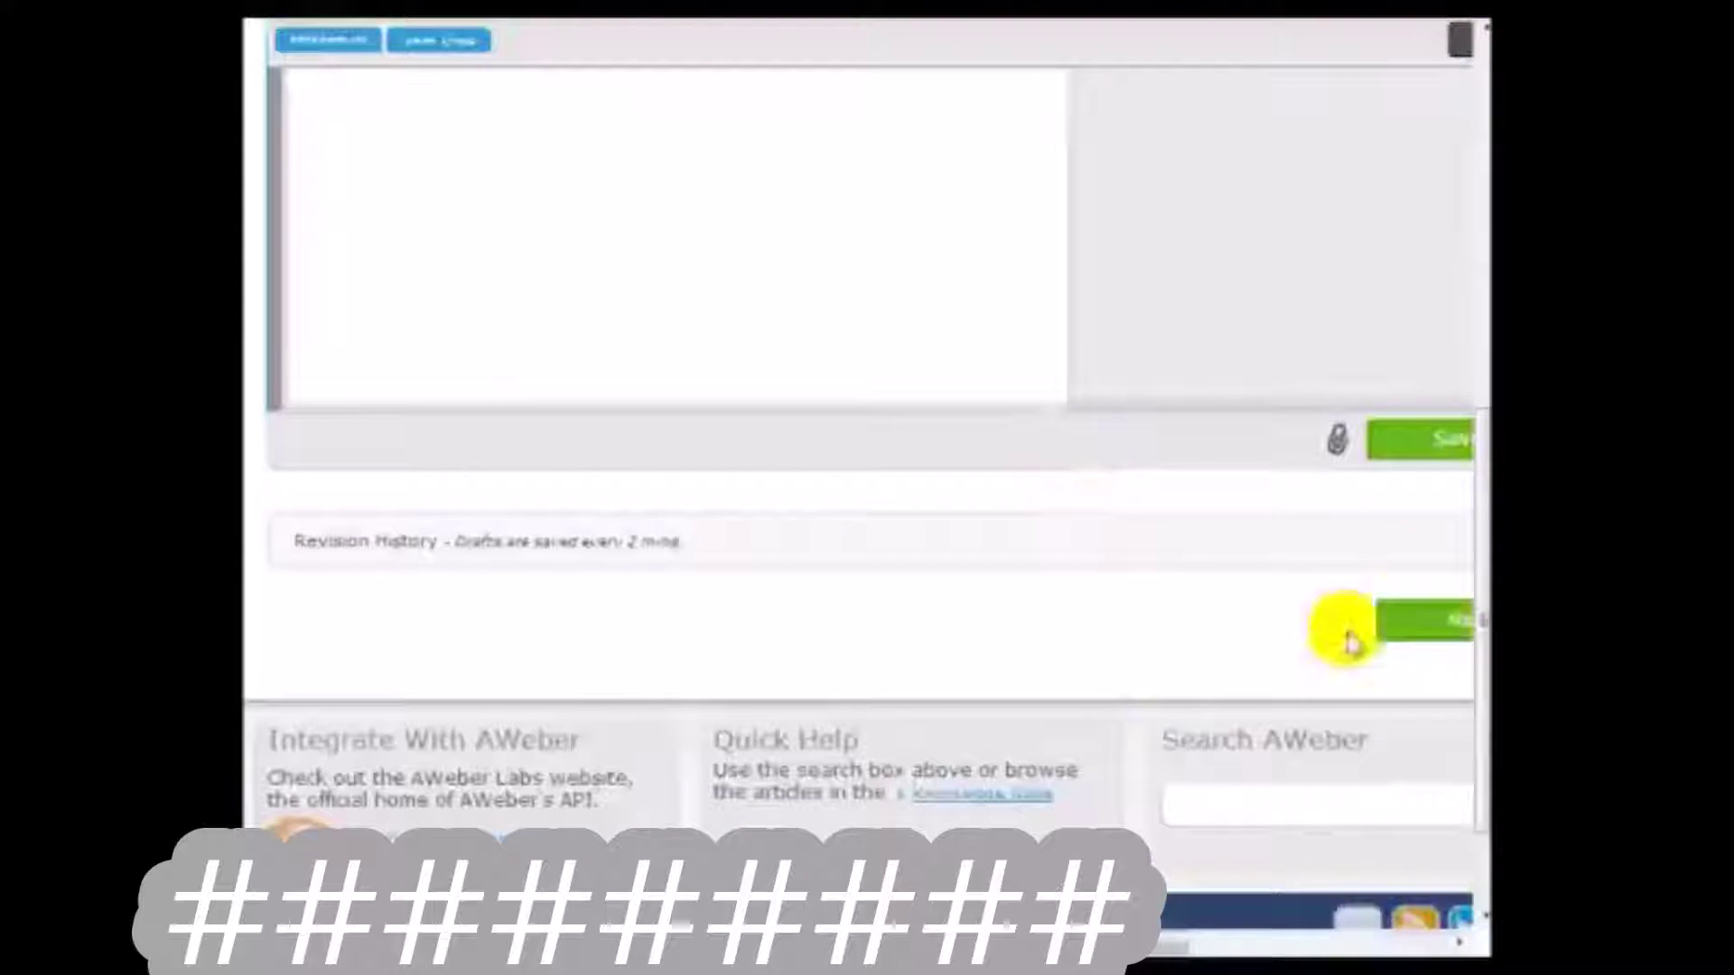
click(1419, 611)
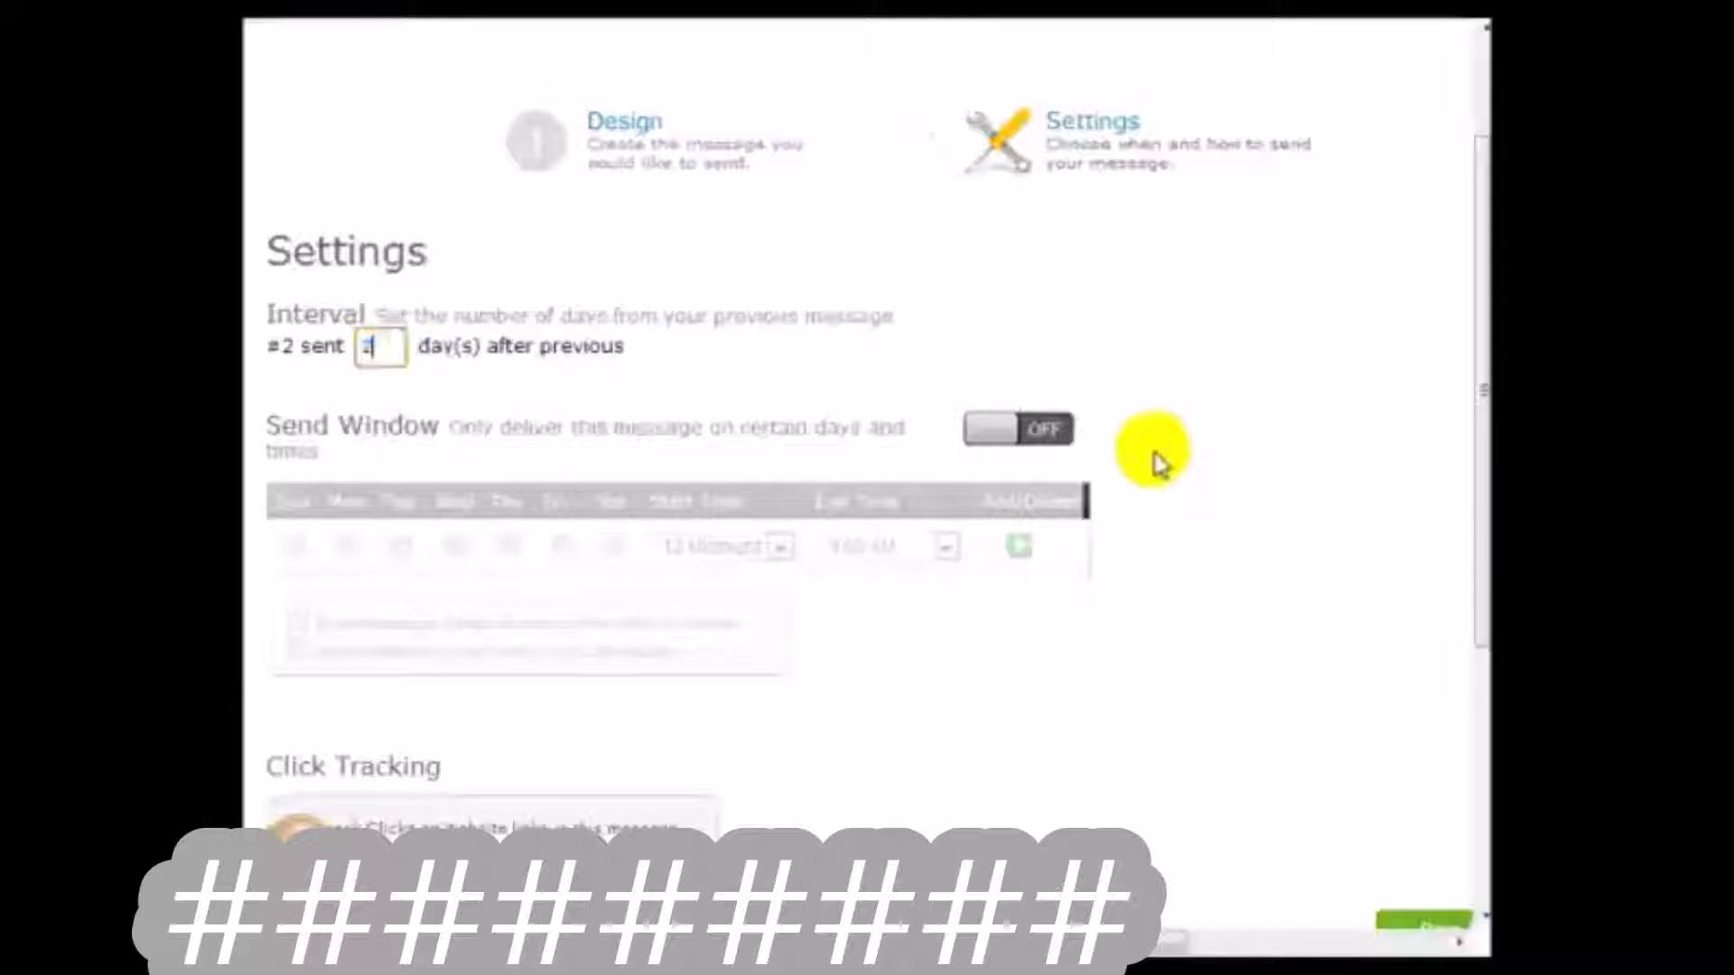
text(2)
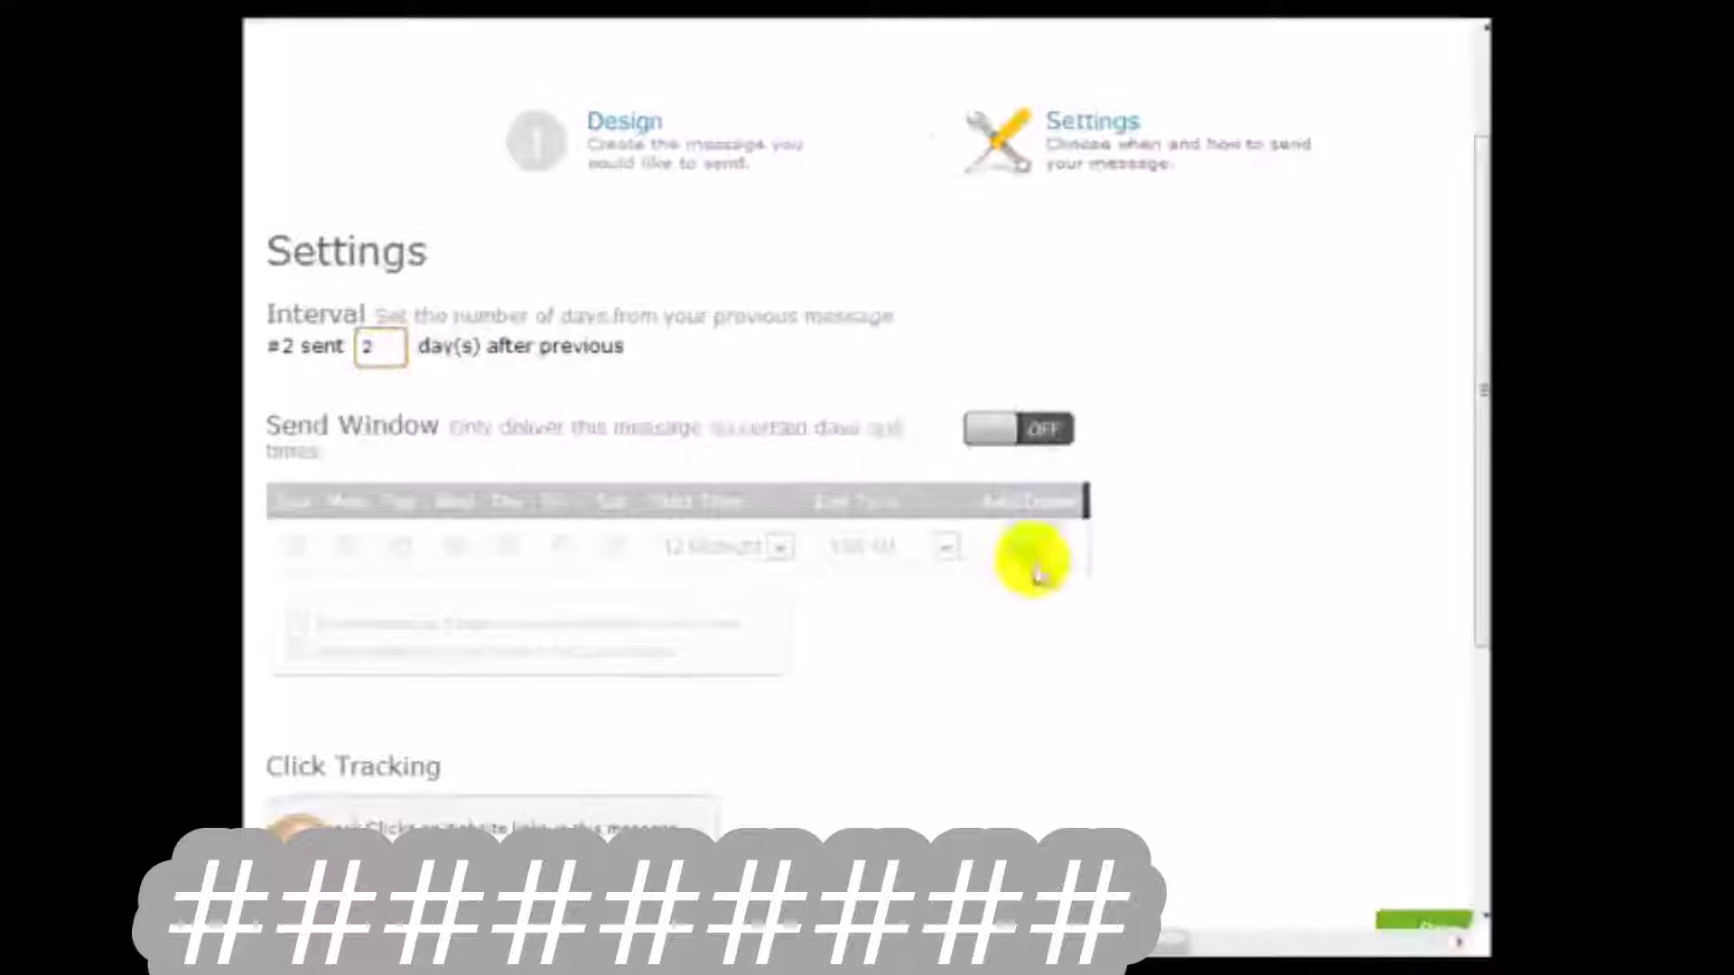
scroll(995, 587, down, 2)
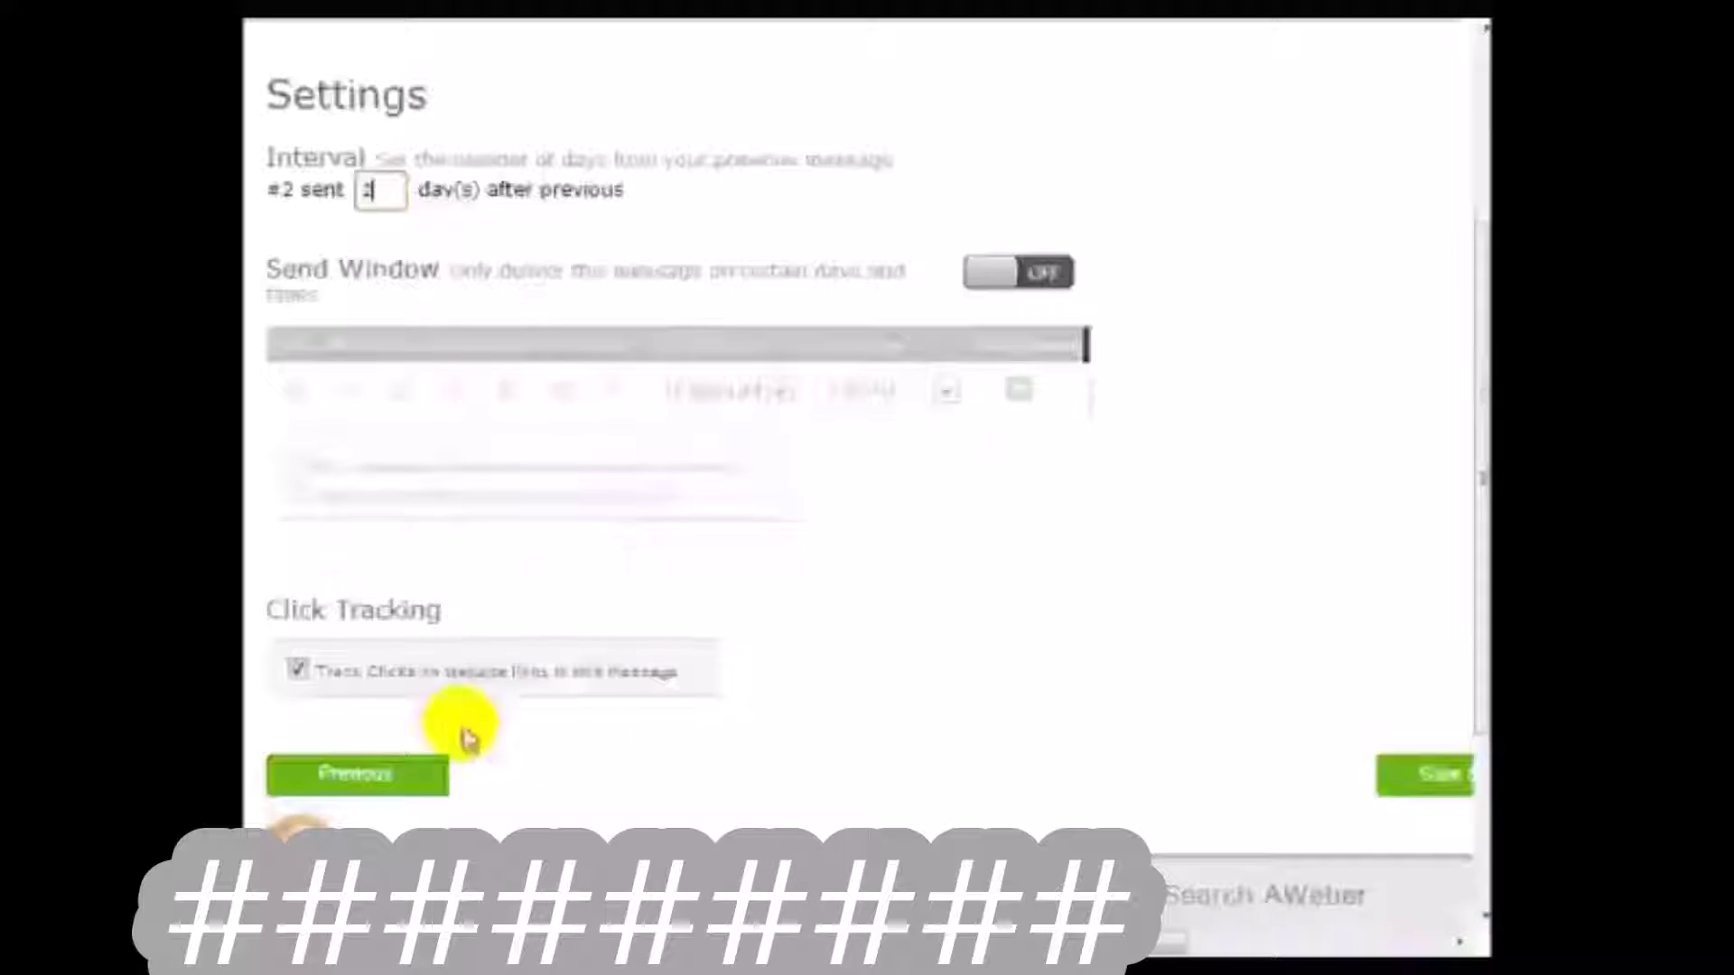
click(1424, 774)
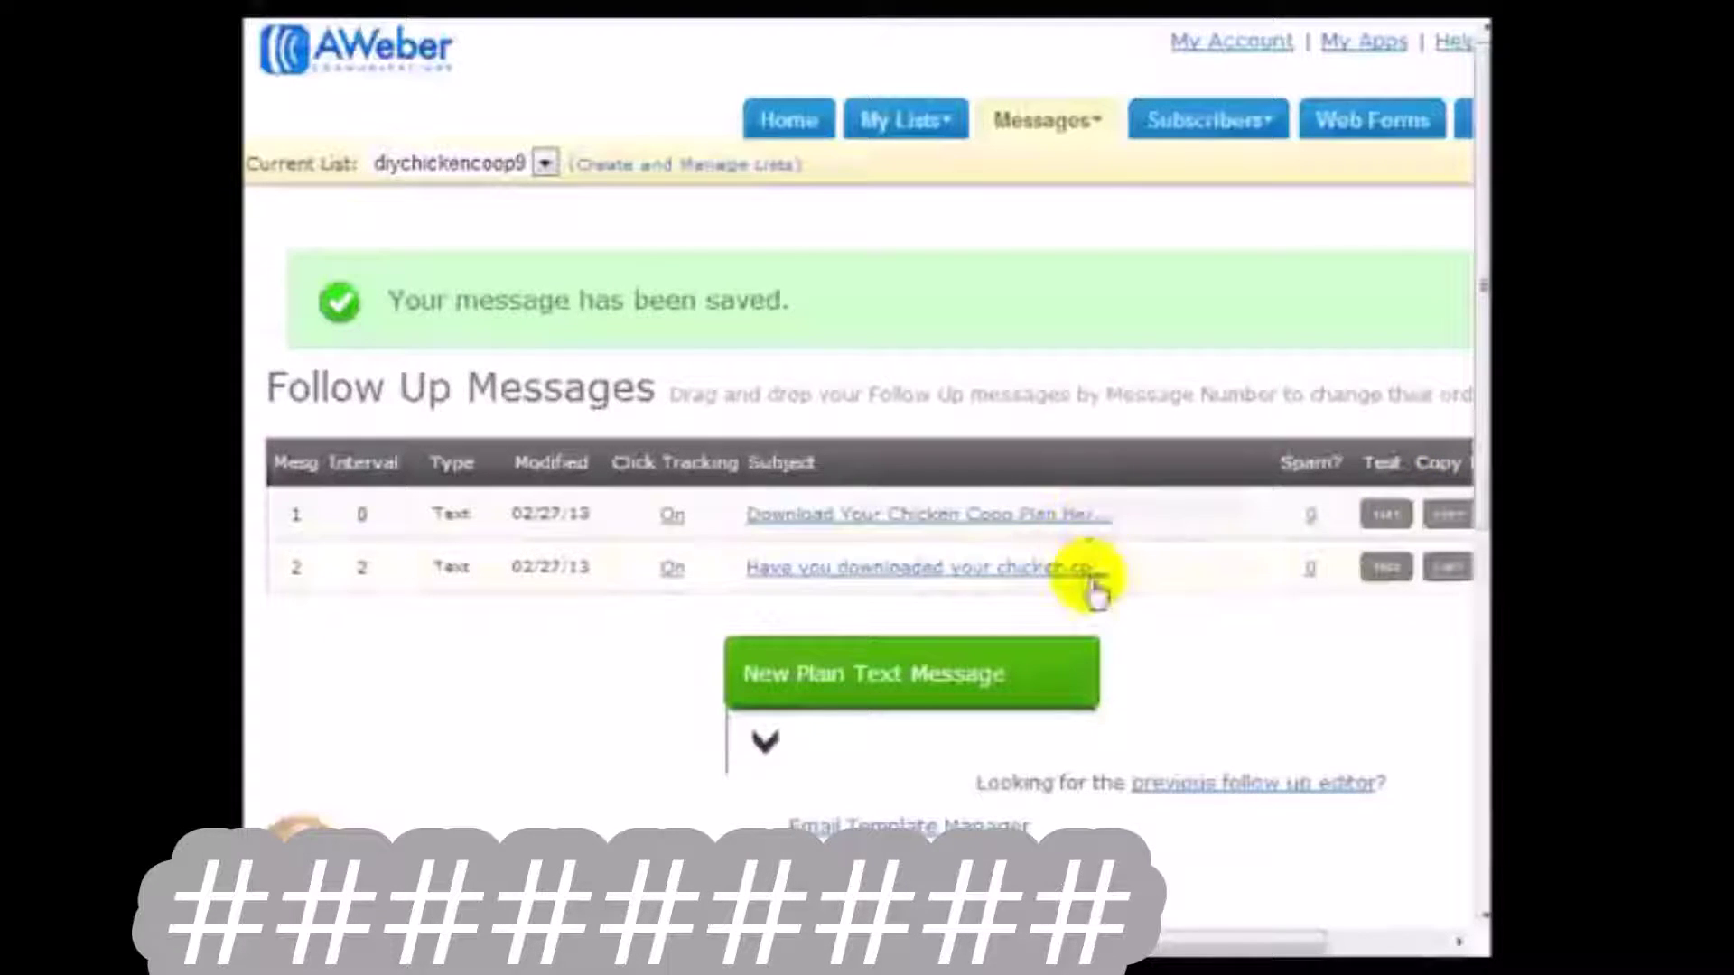
scroll(1304, 677, down, 3)
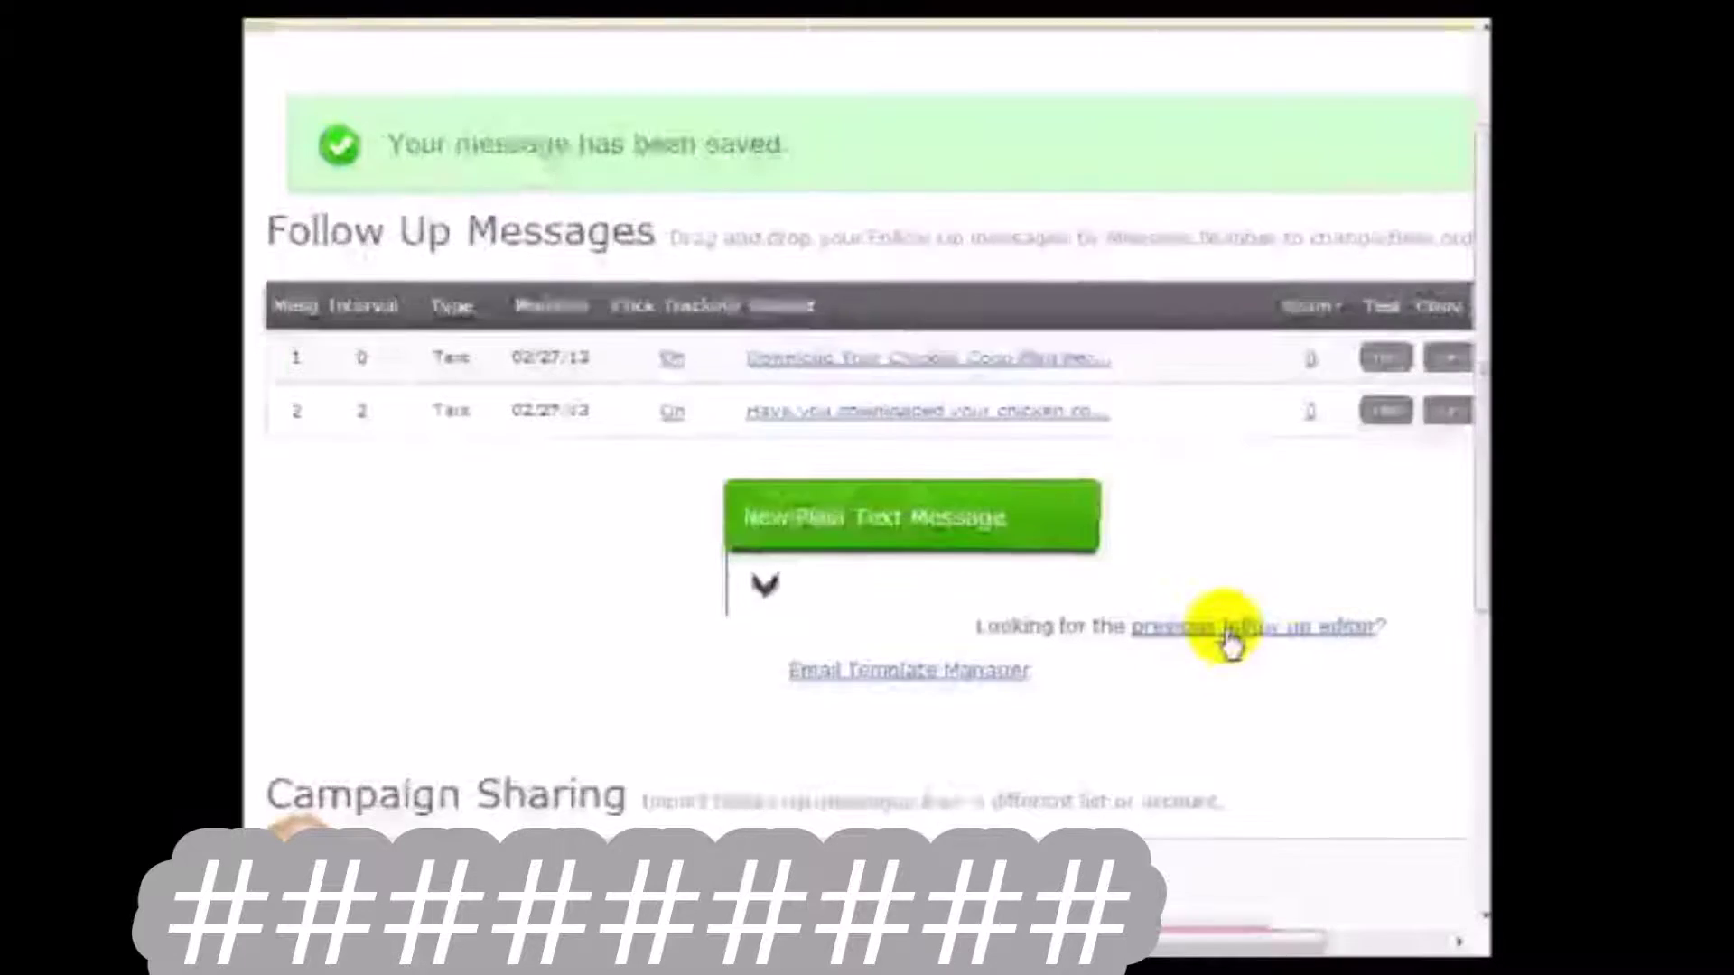
scroll(1223, 638, up, 3)
scroll(1210, 740, down, 3)
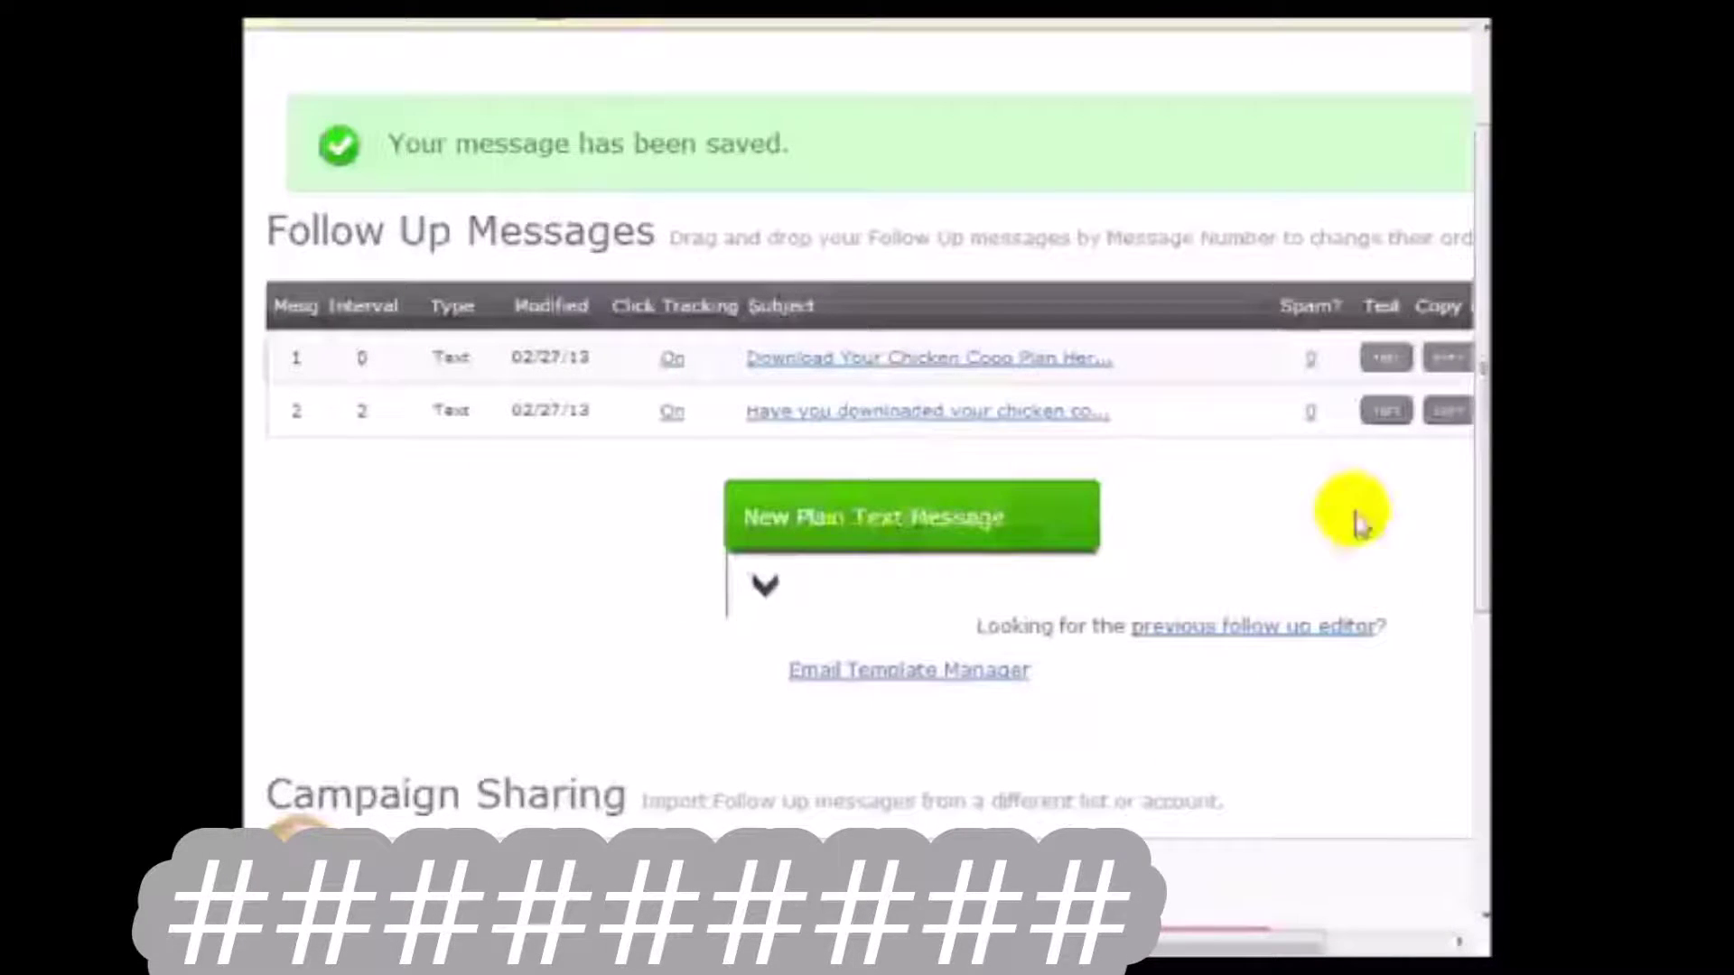
scroll(1336, 528, up, 3)
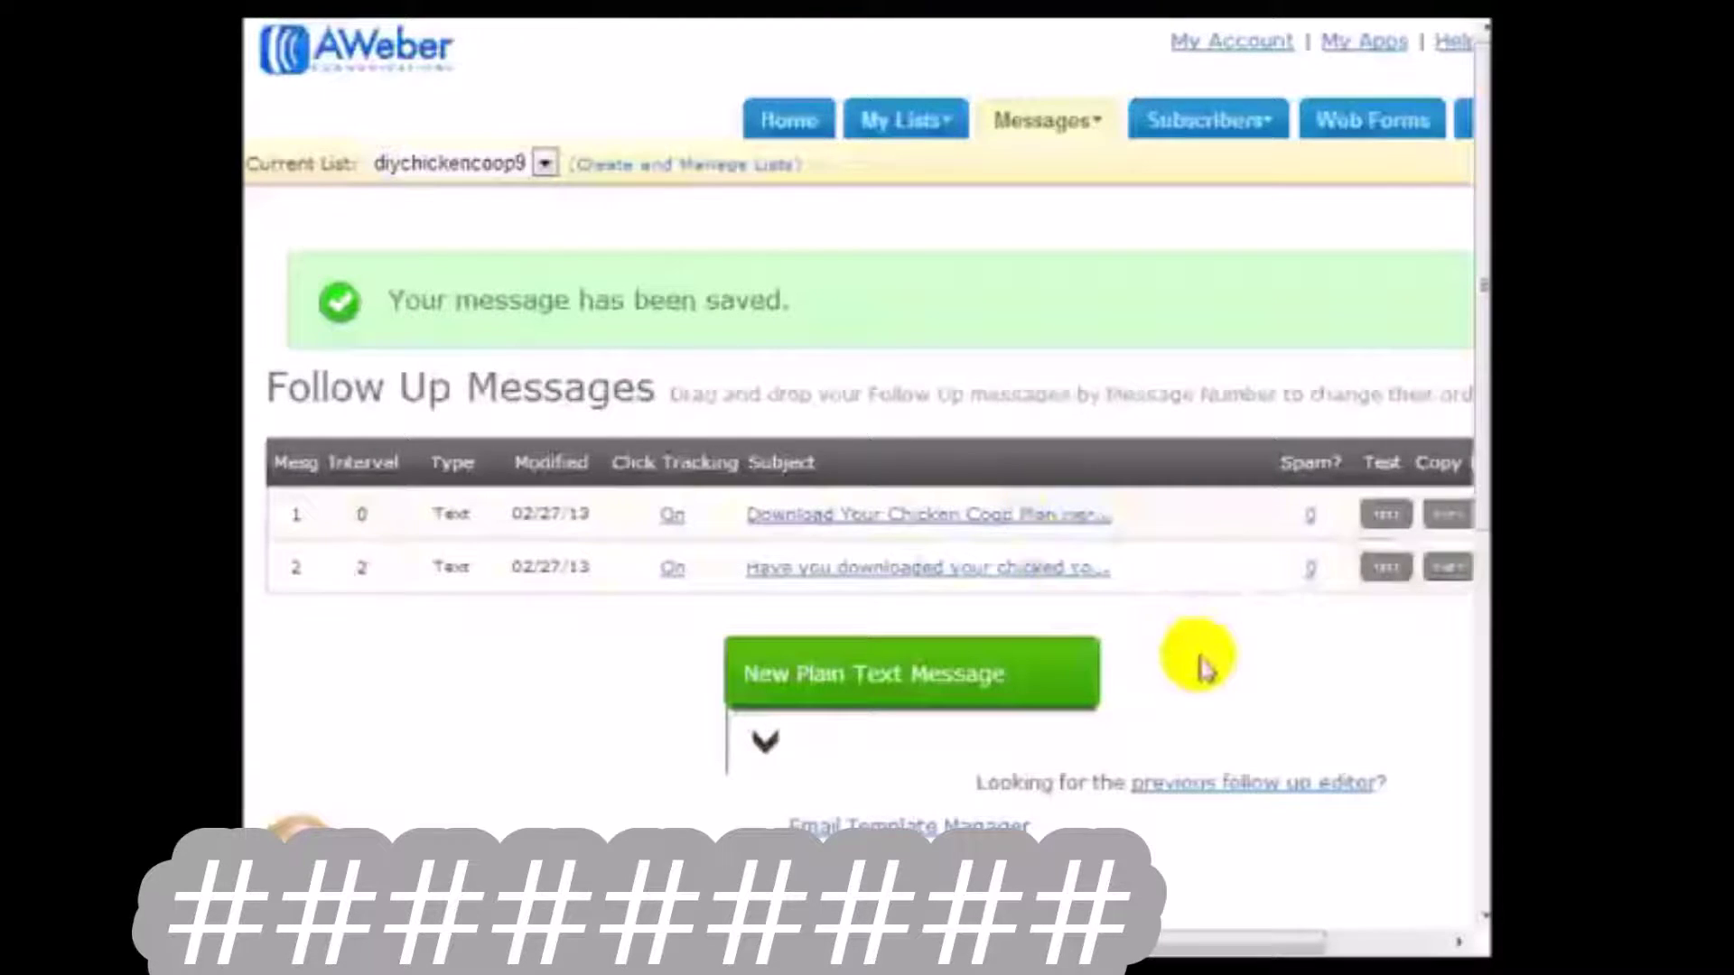
scroll(1200, 666, down, 3)
scroll(1201, 569, up, 3)
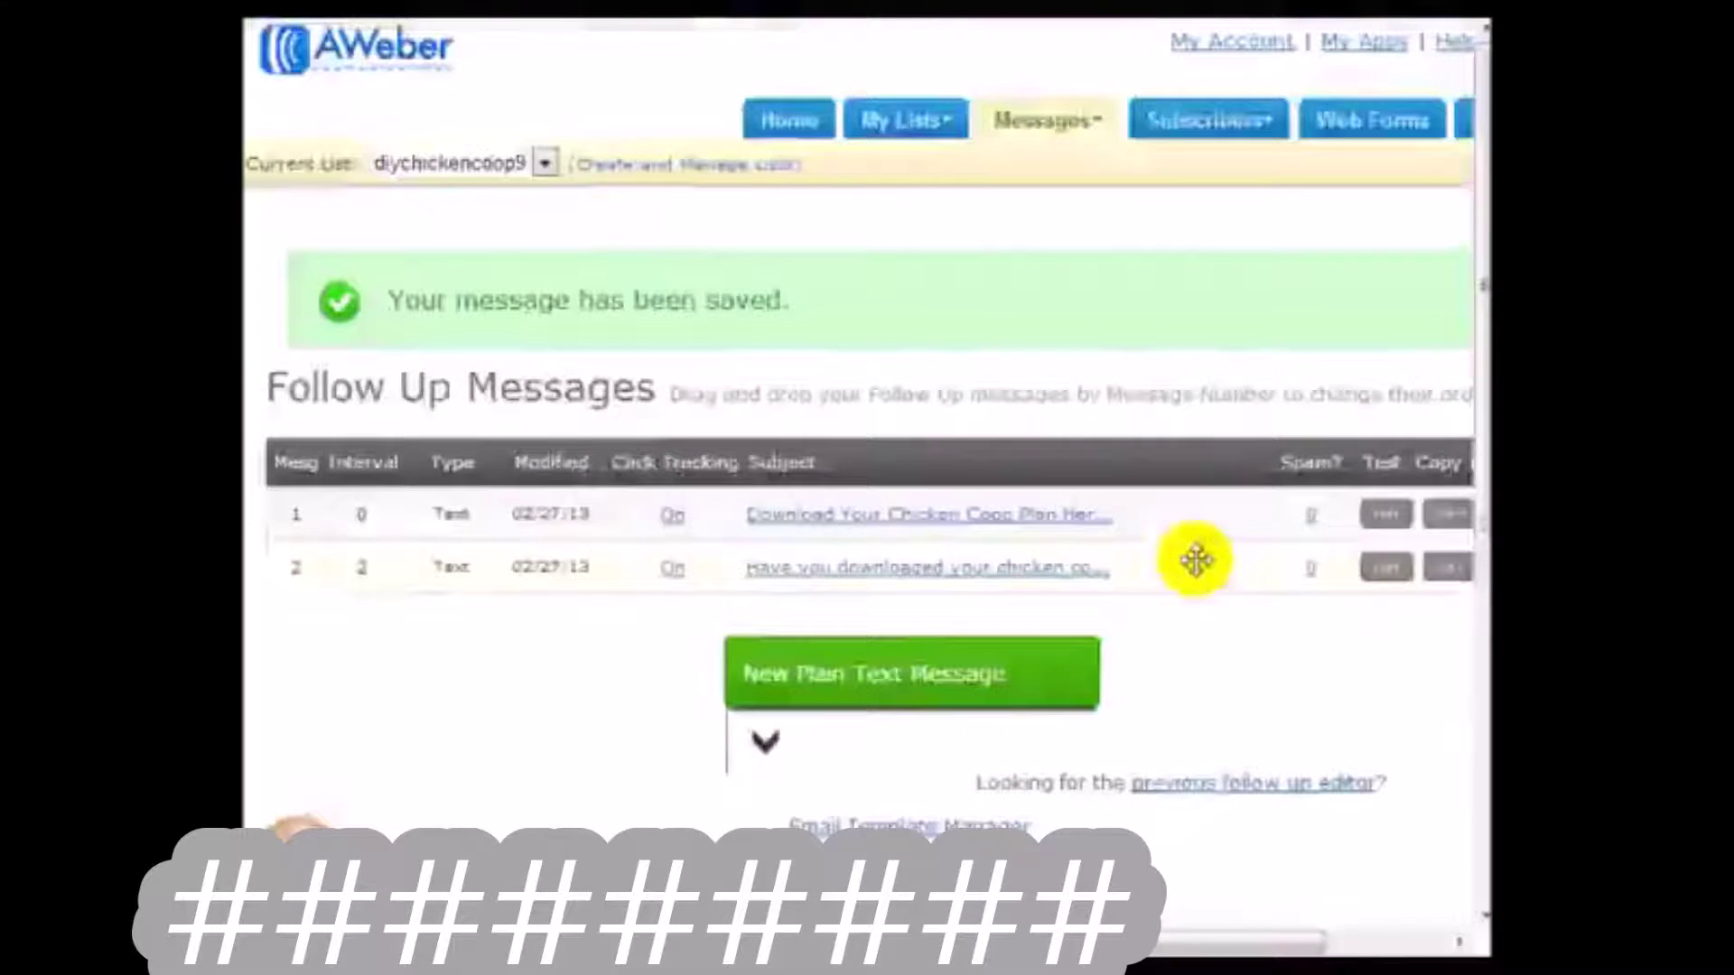